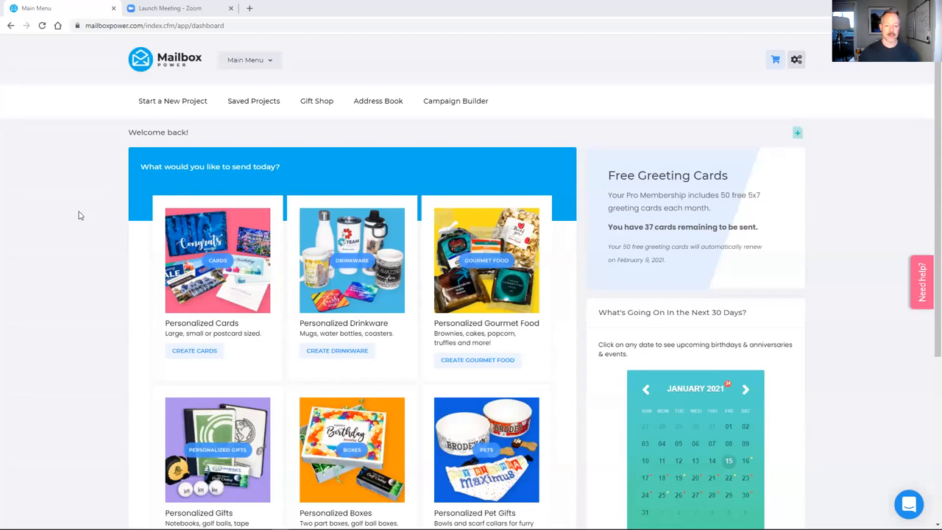
# - Go to the Campaign Builder and open the page for installing a ready-made campaign
pyautogui.scroll(-3, 84, 206)
pyautogui.scroll(3, 103, 269)
pyautogui.click(258, 61)
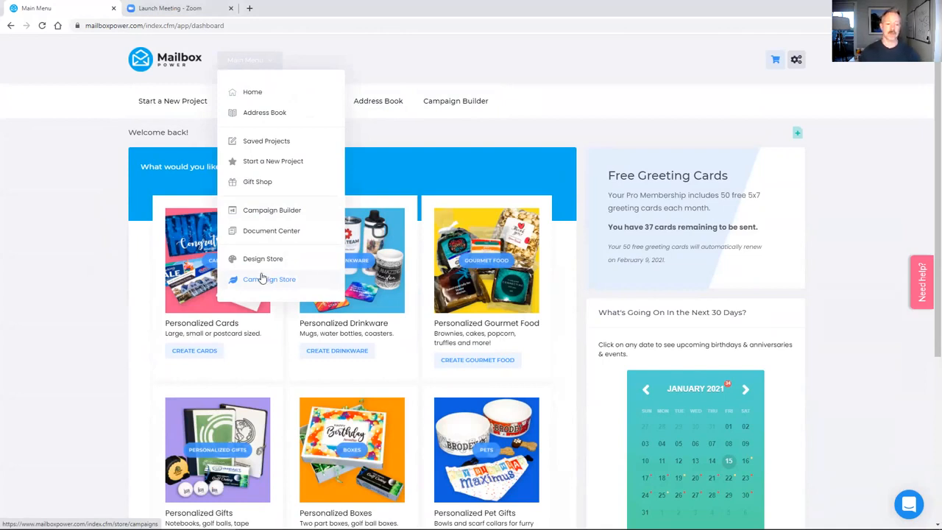
pyautogui.click(269, 212)
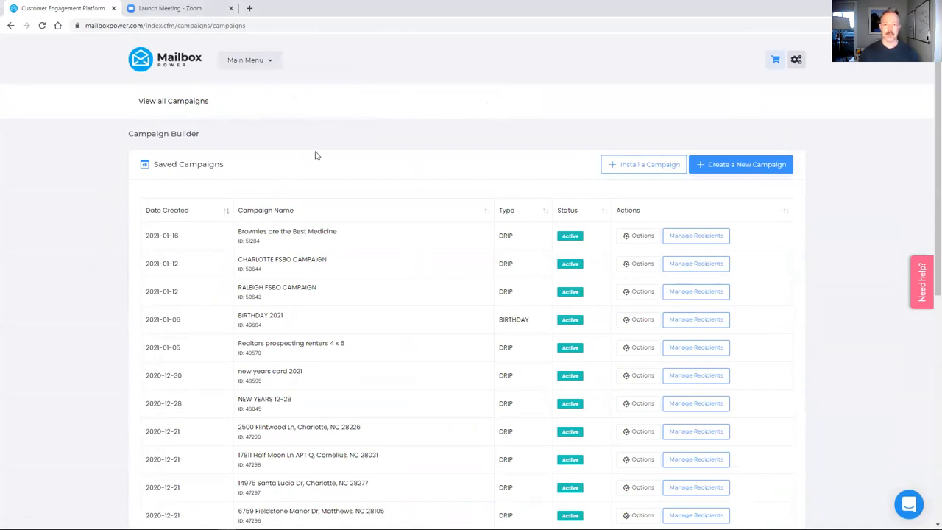
pyautogui.click(629, 168)
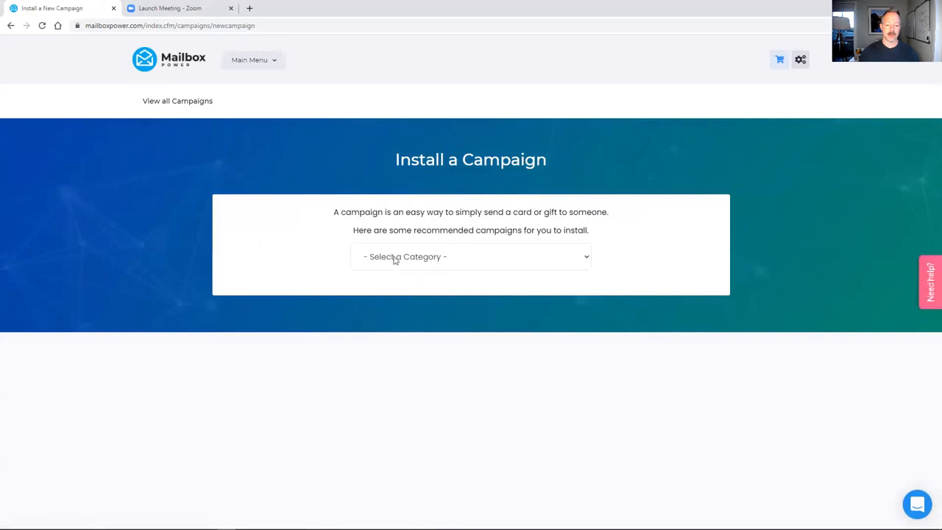
# - Choose the General Business category and add the Congratulations - You Rock campaign to the account
pyautogui.click(475, 261)
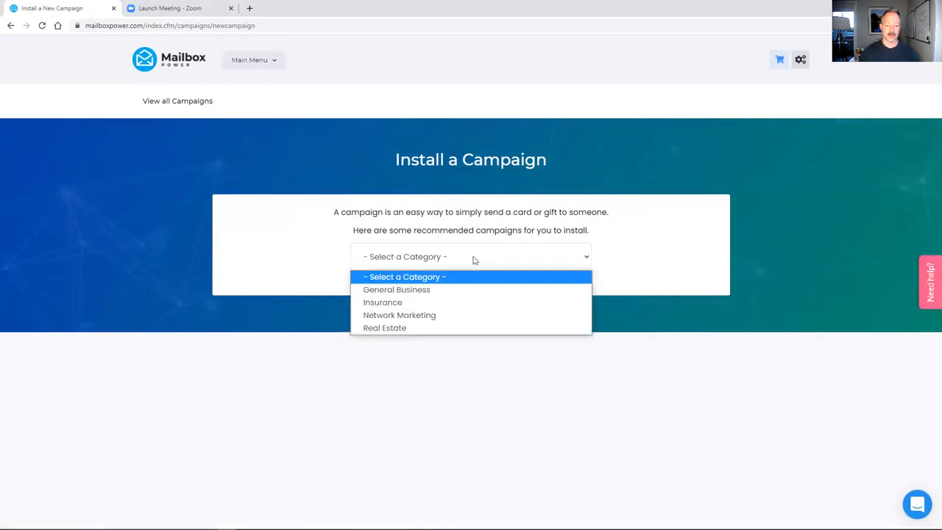
pyautogui.click(424, 291)
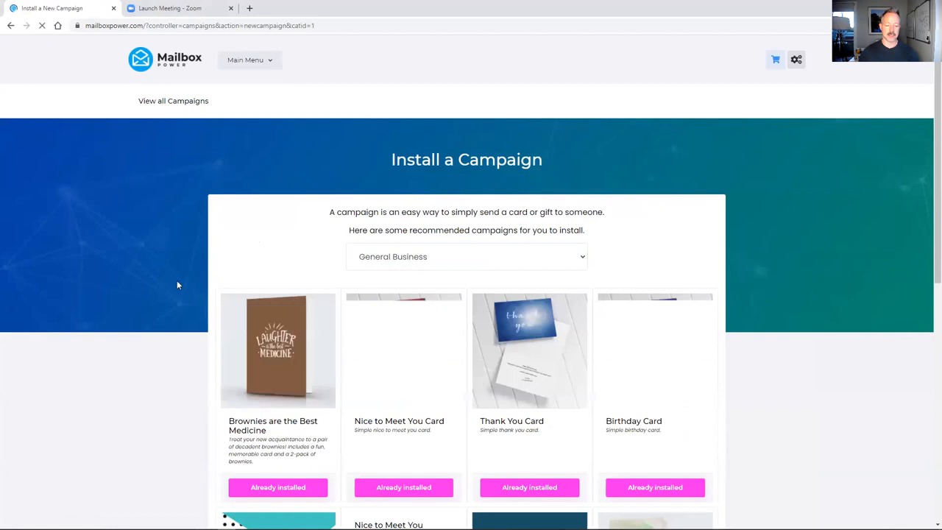
pyautogui.scroll(-3, 176, 285)
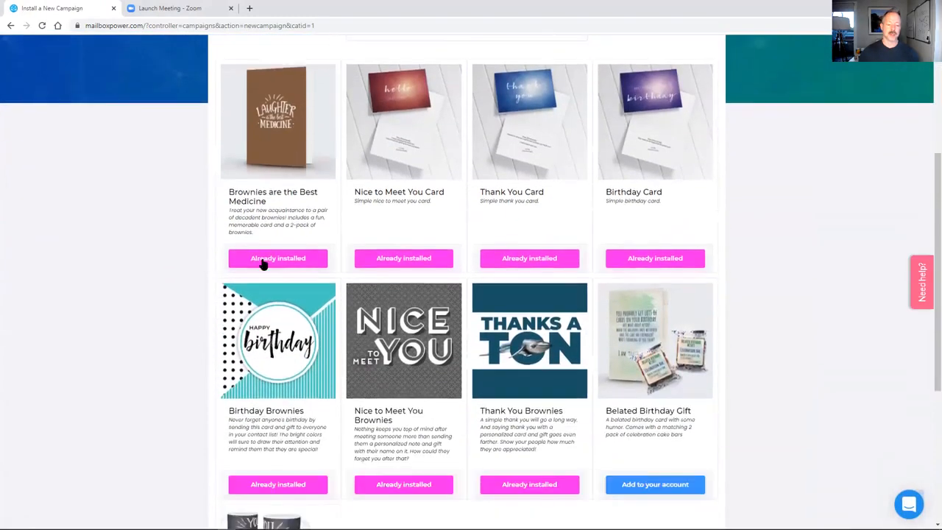
pyautogui.scroll(-1, 475, 273)
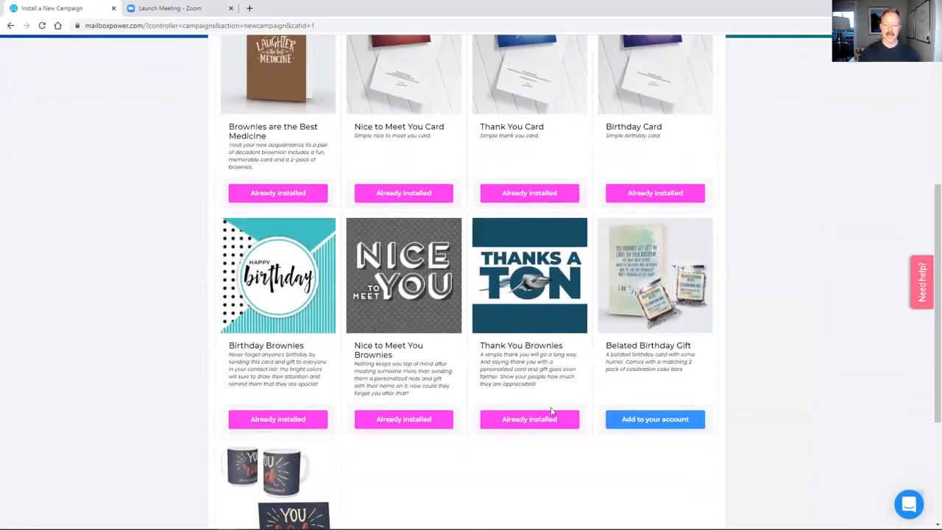
pyautogui.scroll(-1, 668, 427)
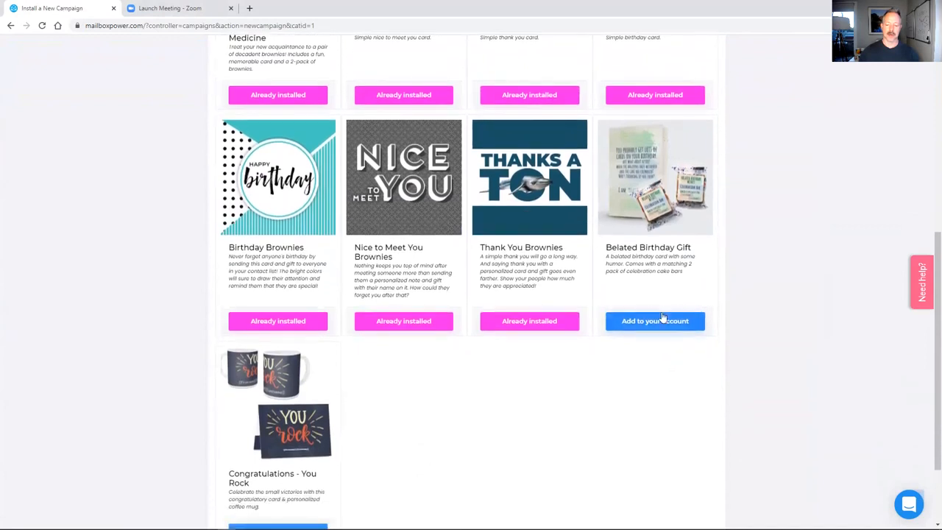
pyautogui.scroll(-1, 474, 344)
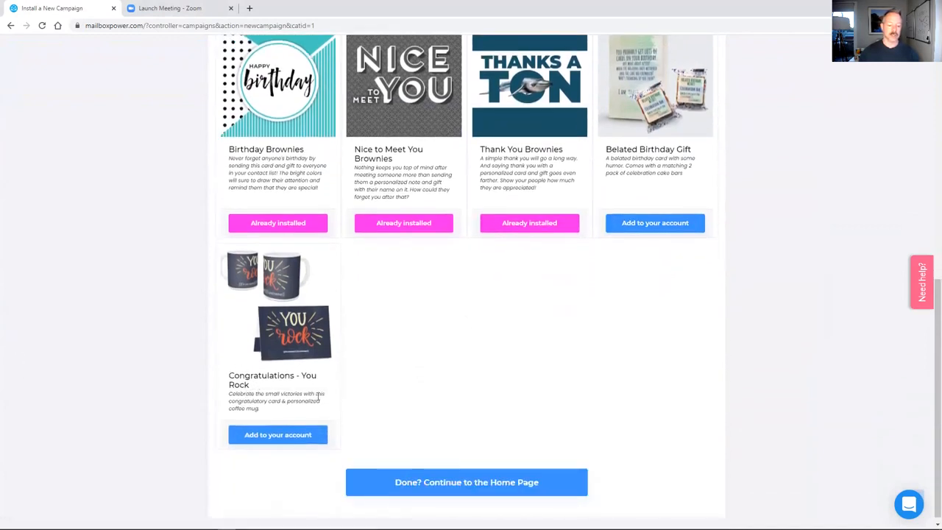
pyautogui.click(269, 438)
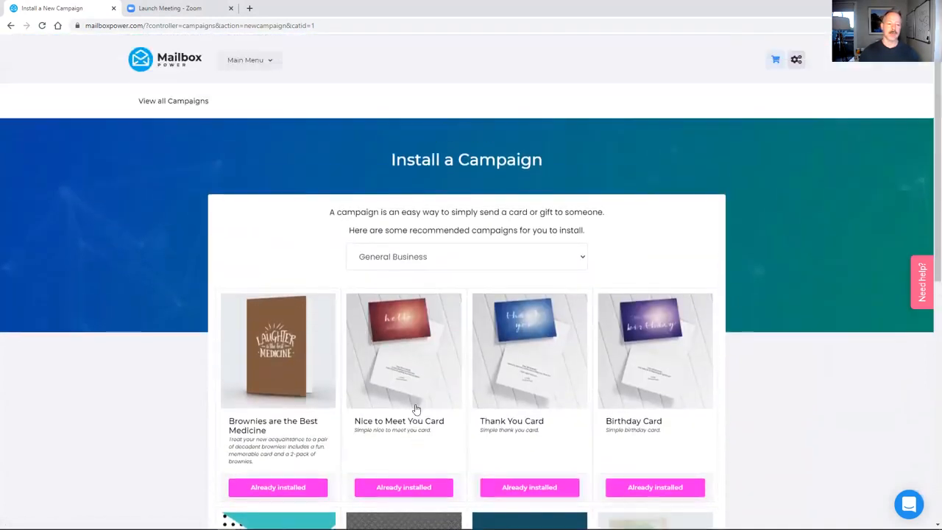
# - Return to the campaign overview and create a new Drip campaign named "demo test campaign"
pyautogui.click(167, 103)
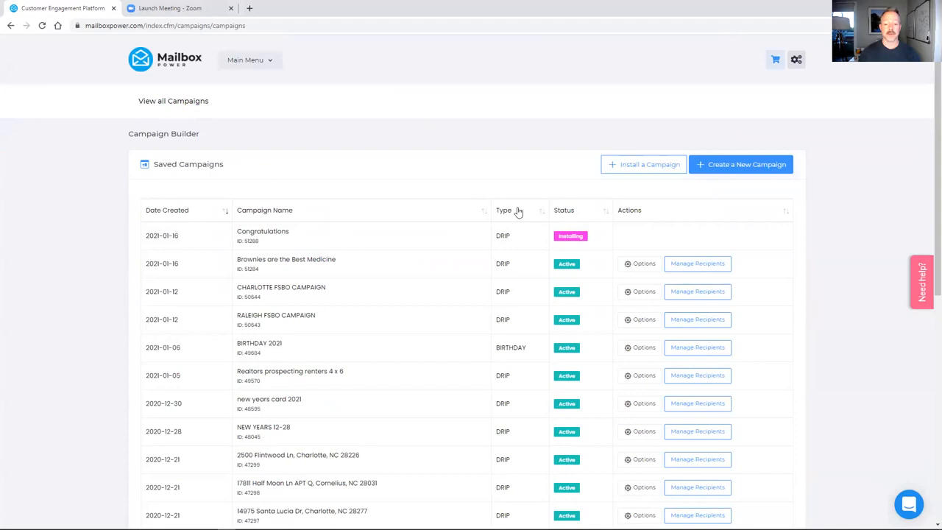
pyautogui.click(742, 163)
pyautogui.click(289, 209)
pyautogui.write('dem')
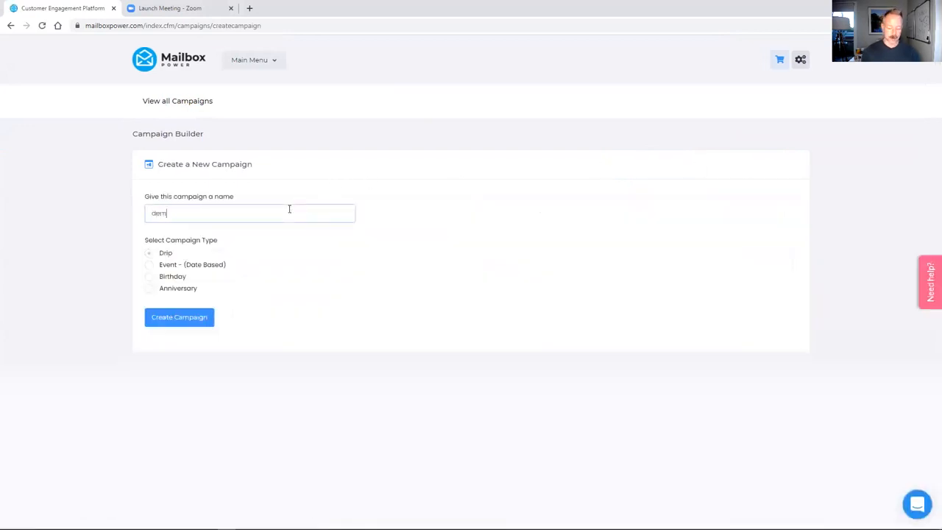
pyautogui.write('o test campaign')
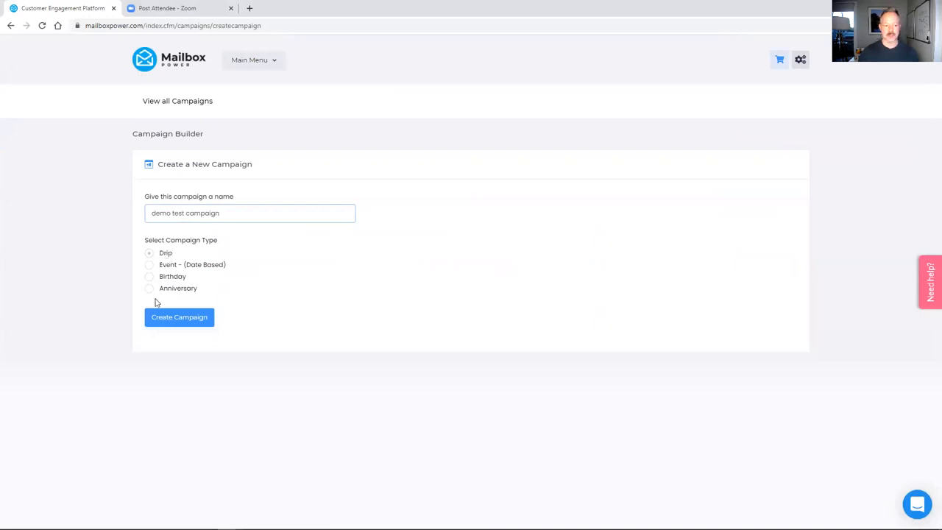
pyautogui.click(173, 318)
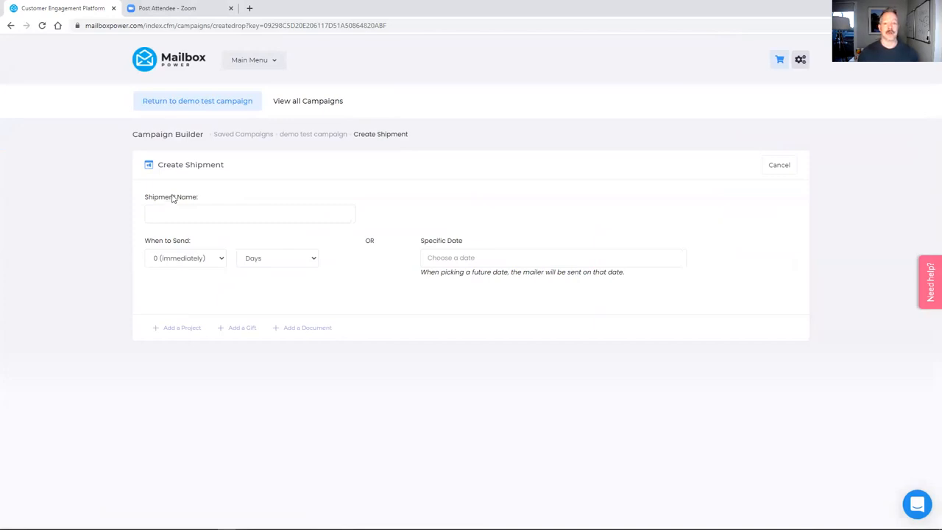
# - Name the shipment 1 and review the send delay, time unit and specific date options
pyautogui.click(164, 214)
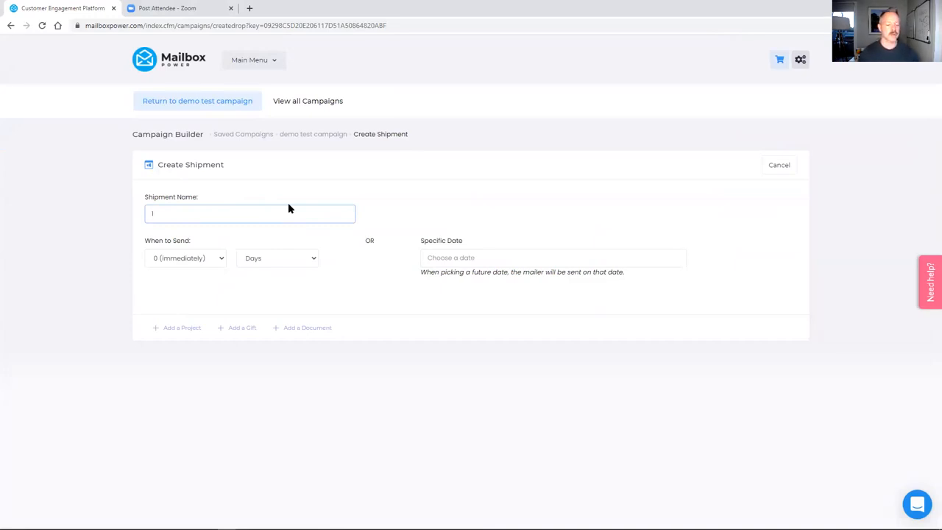
pyautogui.click(221, 261)
pyautogui.click(221, 262)
pyautogui.click(221, 261)
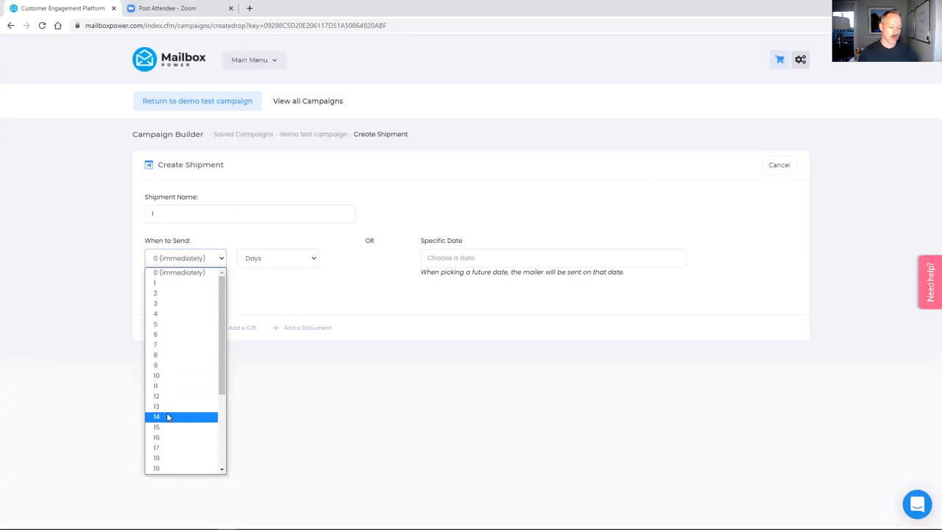
pyautogui.scroll(-3, 191, 351)
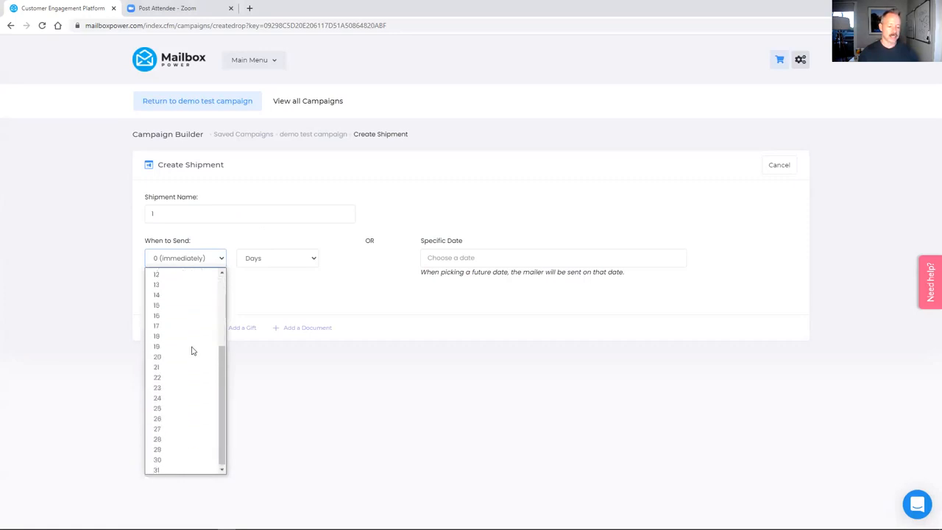
pyautogui.click(299, 256)
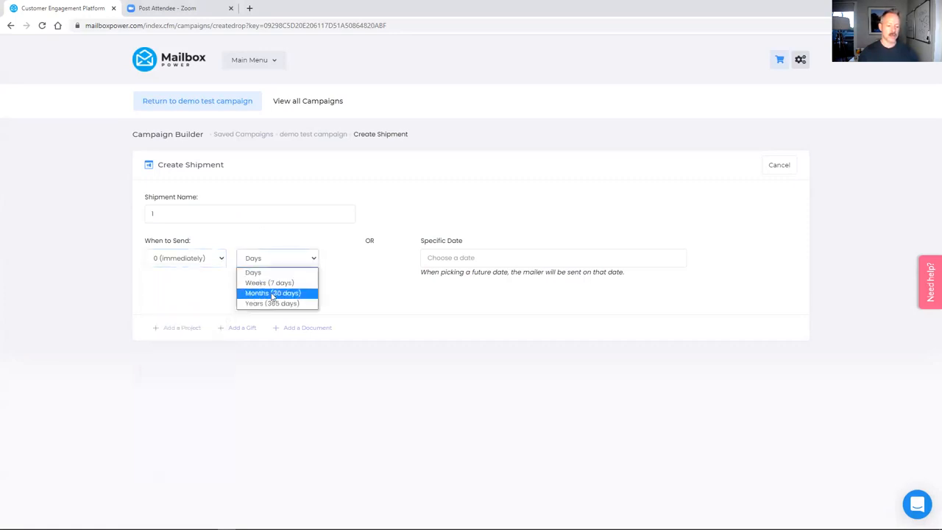
pyautogui.click(413, 264)
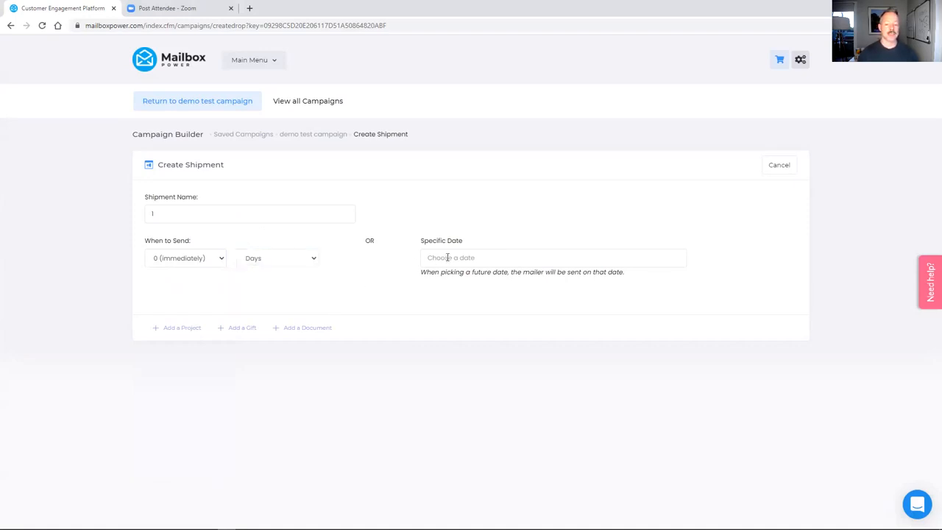
pyautogui.click(452, 257)
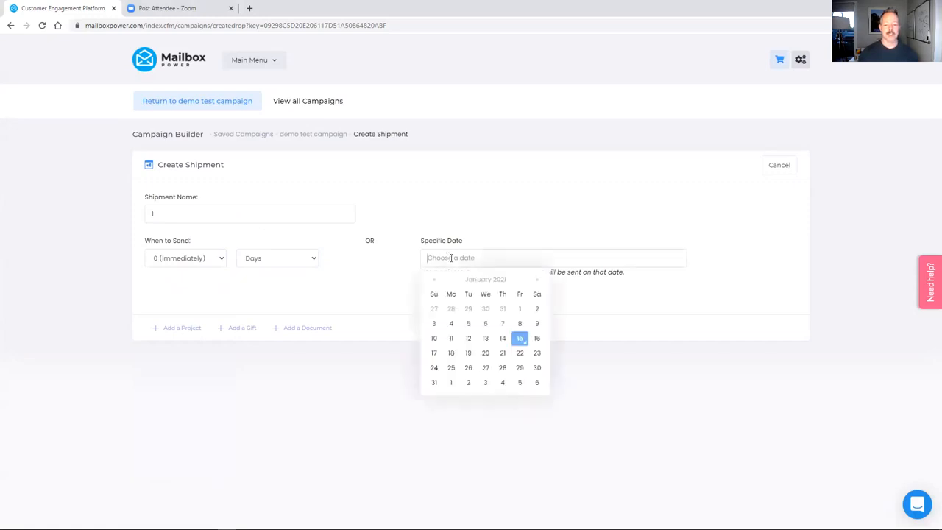
pyautogui.click(413, 261)
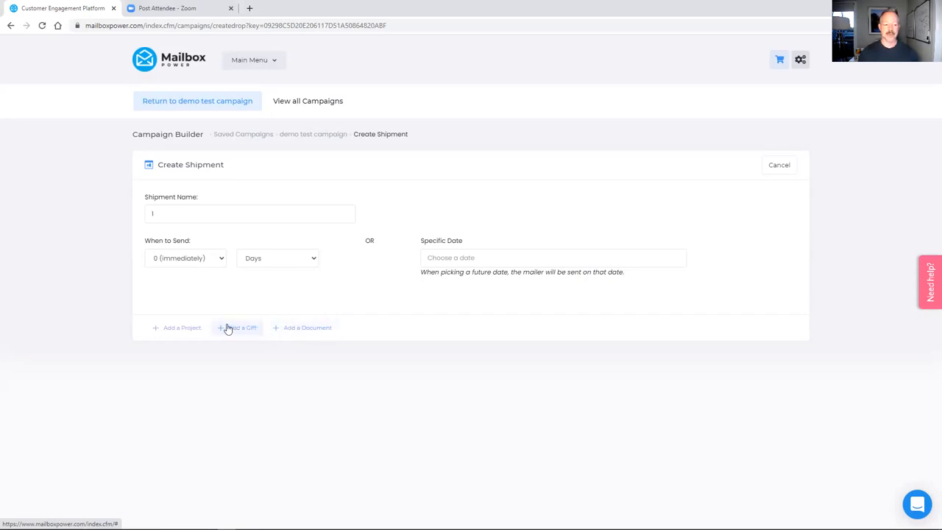
# - Add the saved projects Copy of Nice to Meet You Owl and Copy of Nice to Meet You Owl Brownies - 2, and save the shipment
pyautogui.click(175, 329)
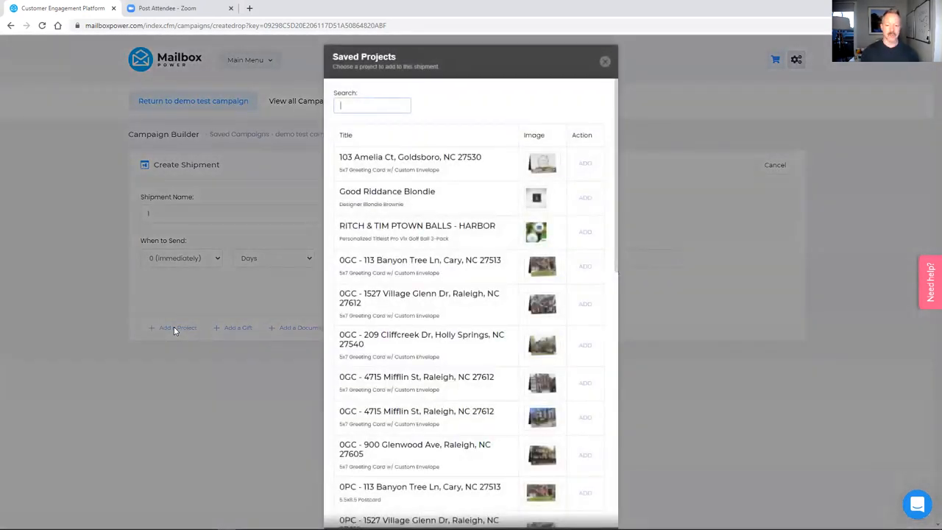
pyautogui.write('nice')
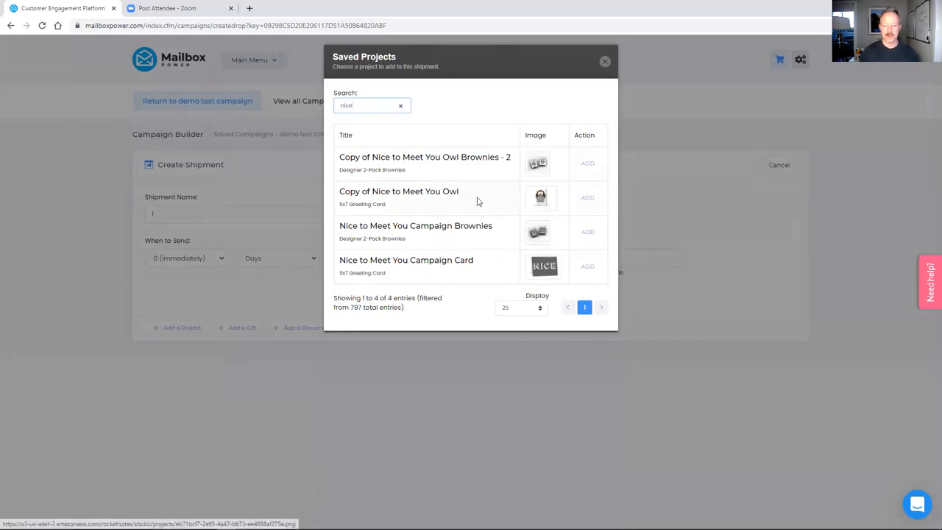
pyautogui.click(588, 199)
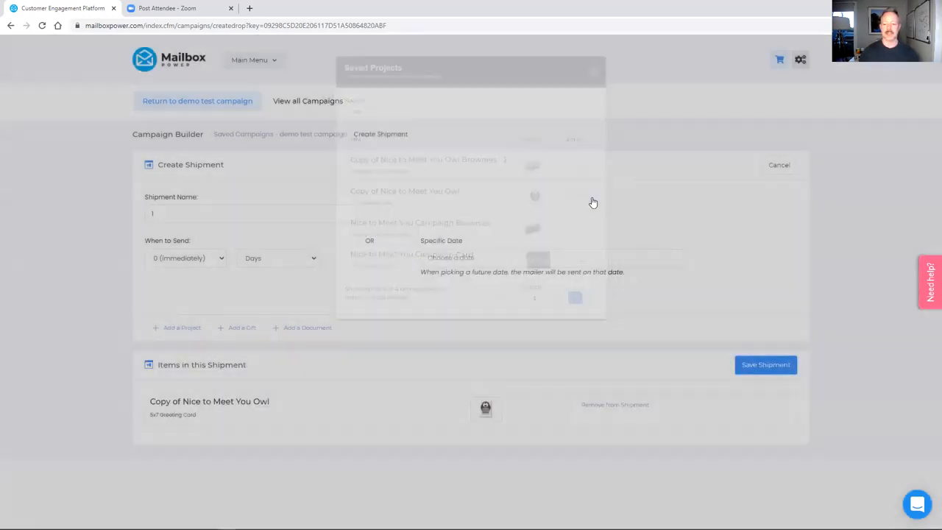
pyautogui.click(182, 328)
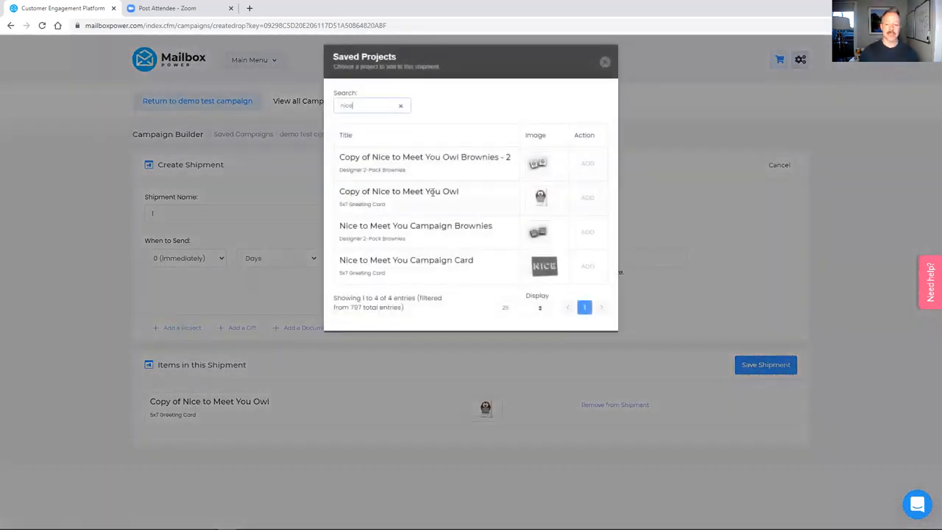
pyautogui.click(595, 163)
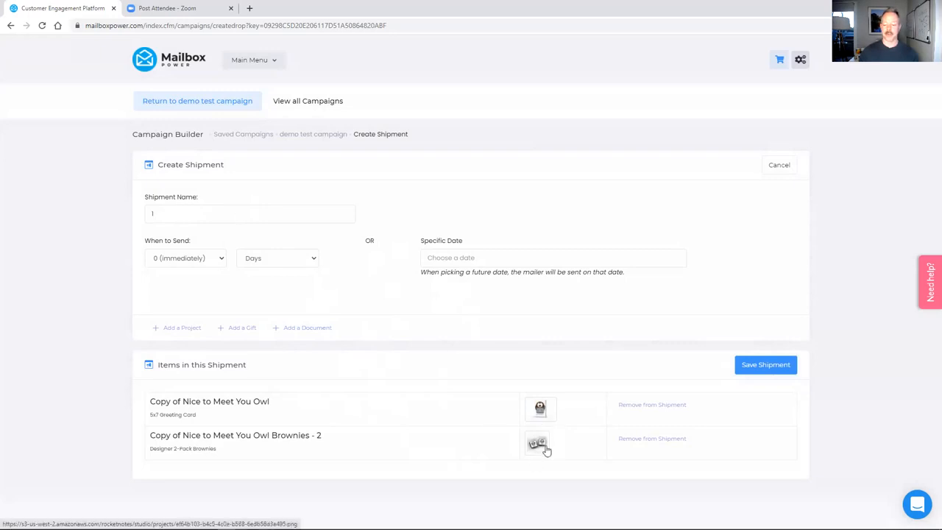
pyautogui.click(770, 370)
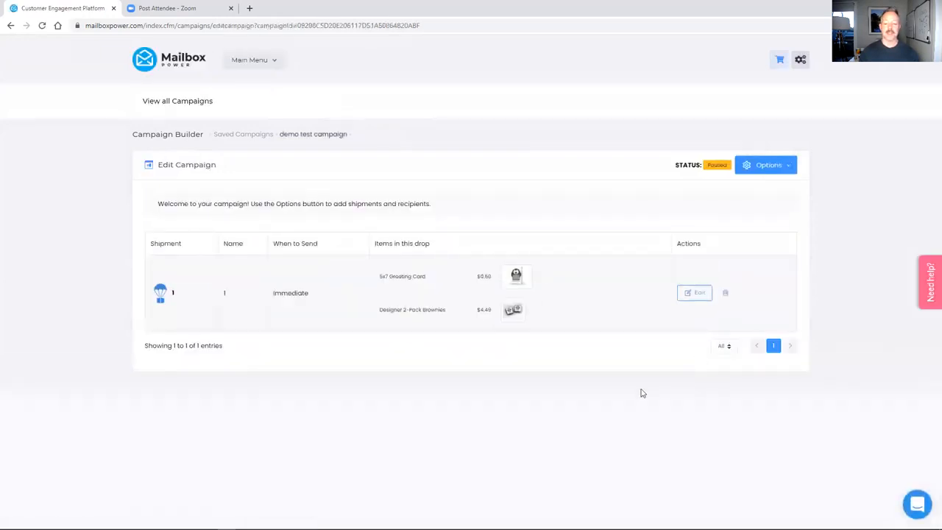
# - Enroll the contact group Nice To Meet You Automation as recipients of the demo test campaign
pyautogui.click(782, 168)
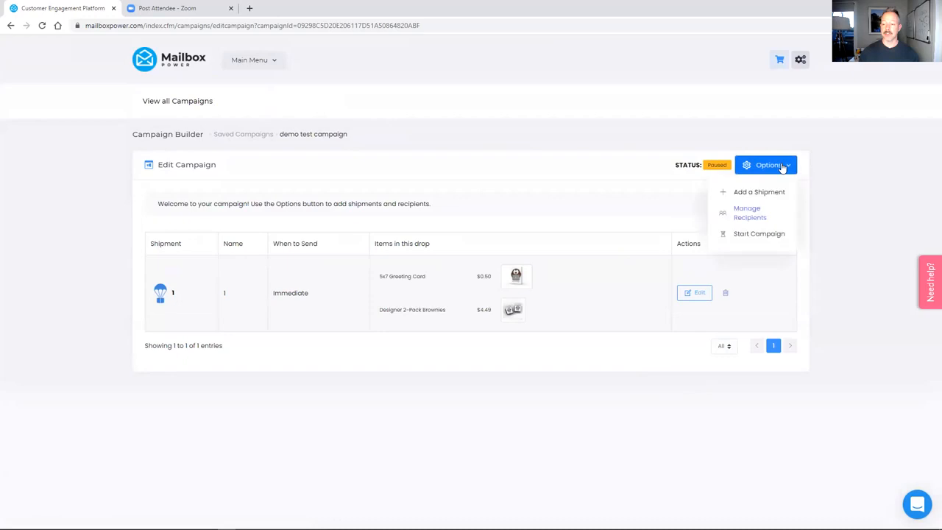
pyautogui.click(754, 214)
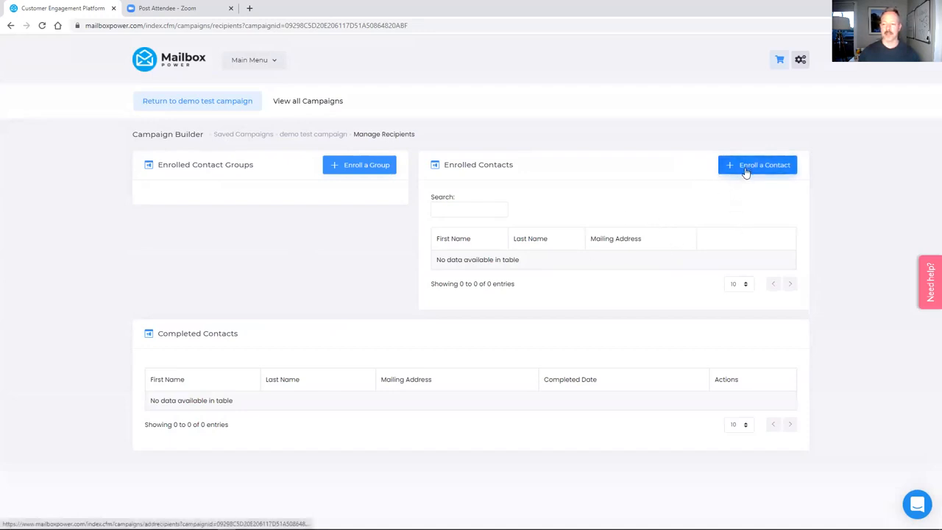
pyautogui.click(360, 168)
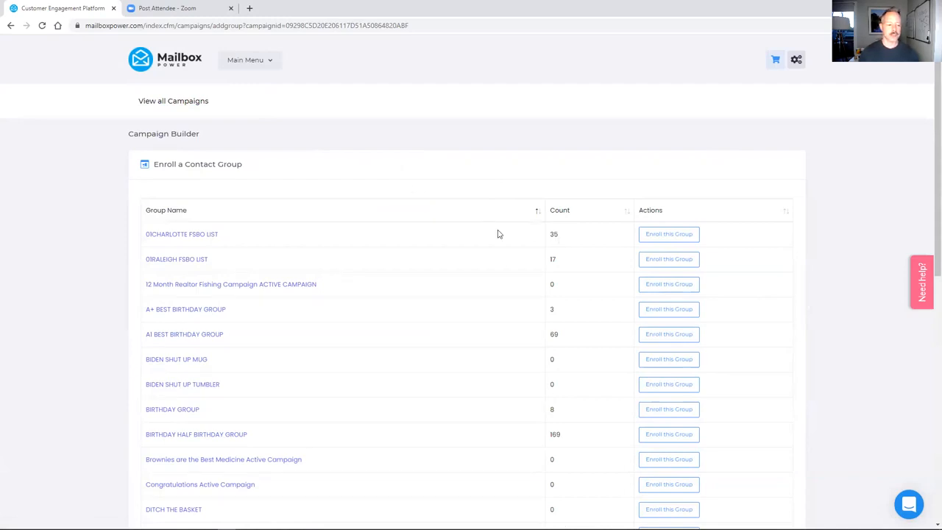
pyautogui.scroll(-3, 221, 365)
pyautogui.scroll(-3, 236, 286)
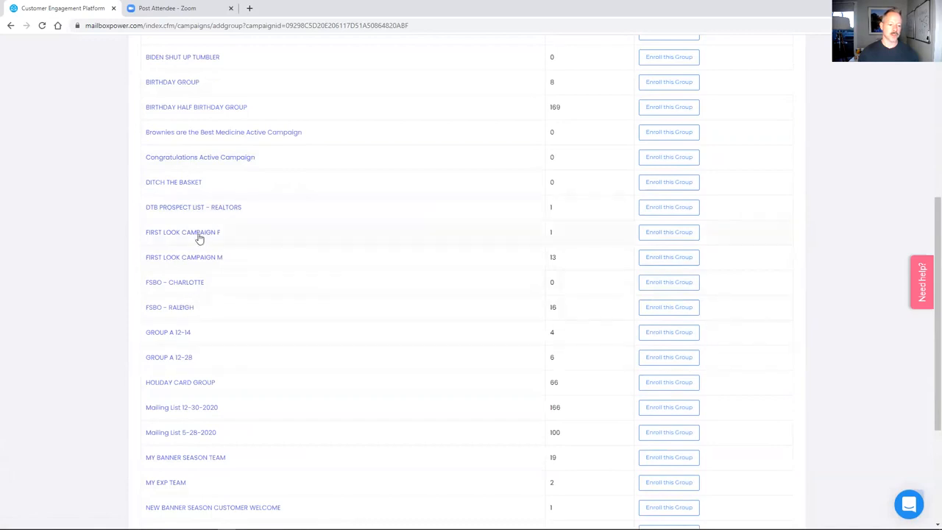
pyautogui.scroll(-1, 257, 241)
pyautogui.scroll(-3, 257, 242)
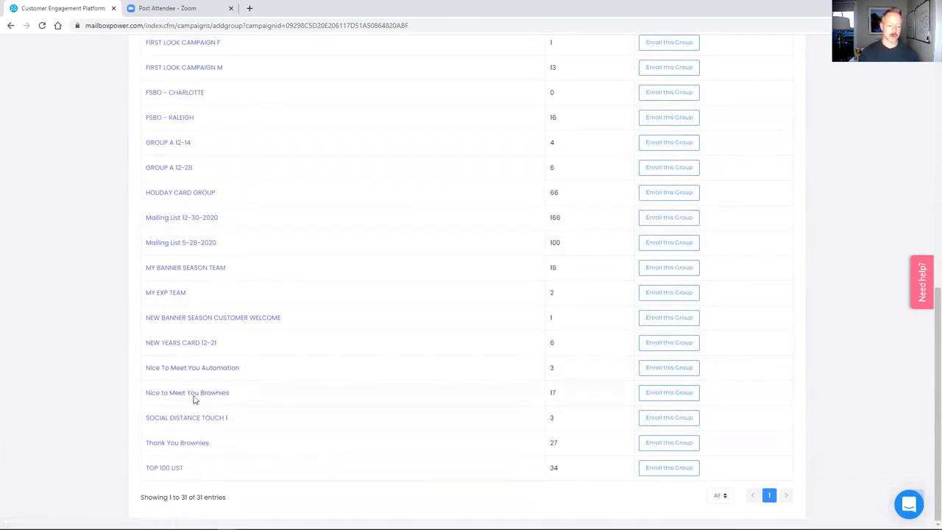
pyautogui.click(671, 372)
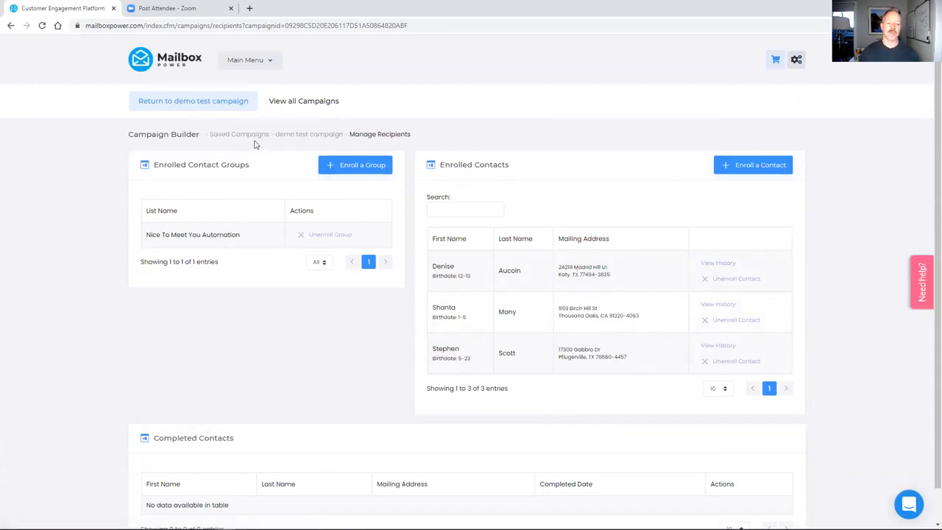
# - Review the options available for the demo test campaign and look through the list of saved campaigns and their statuses
pyautogui.click(293, 137)
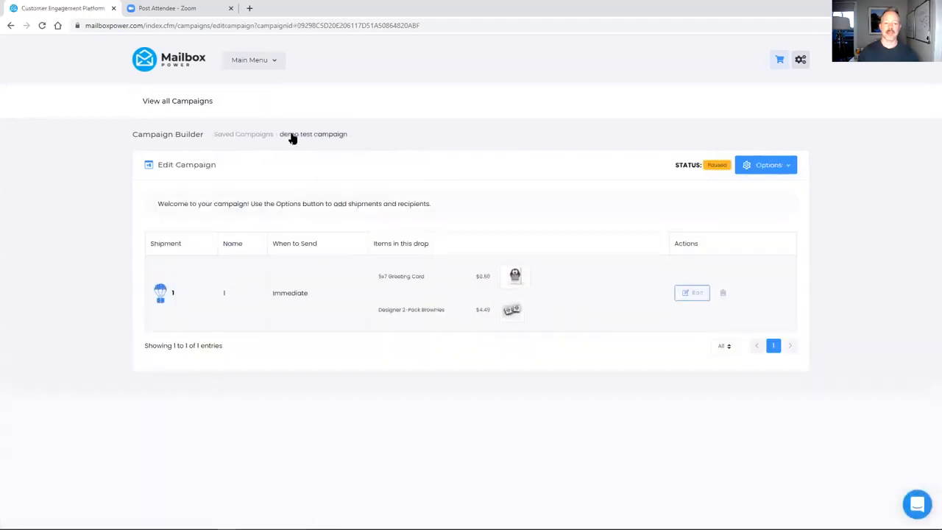
pyautogui.click(787, 167)
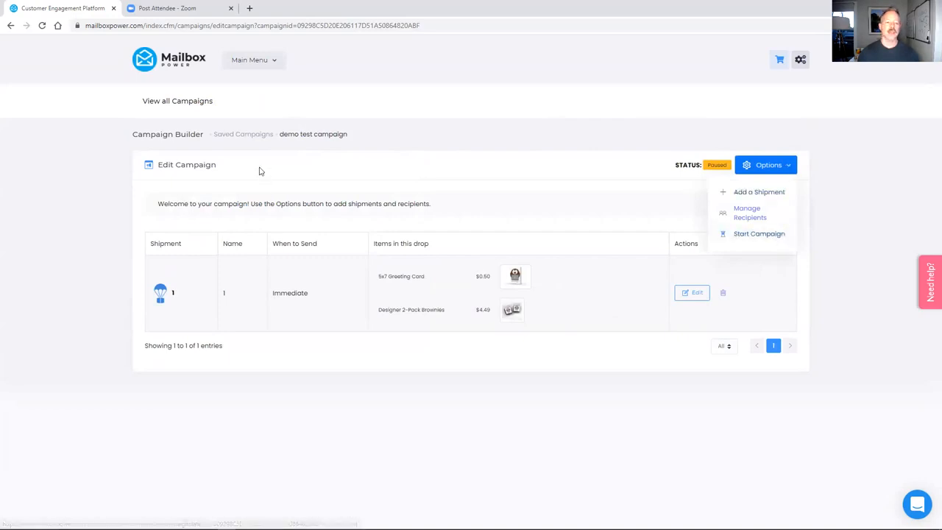
pyautogui.click(243, 135)
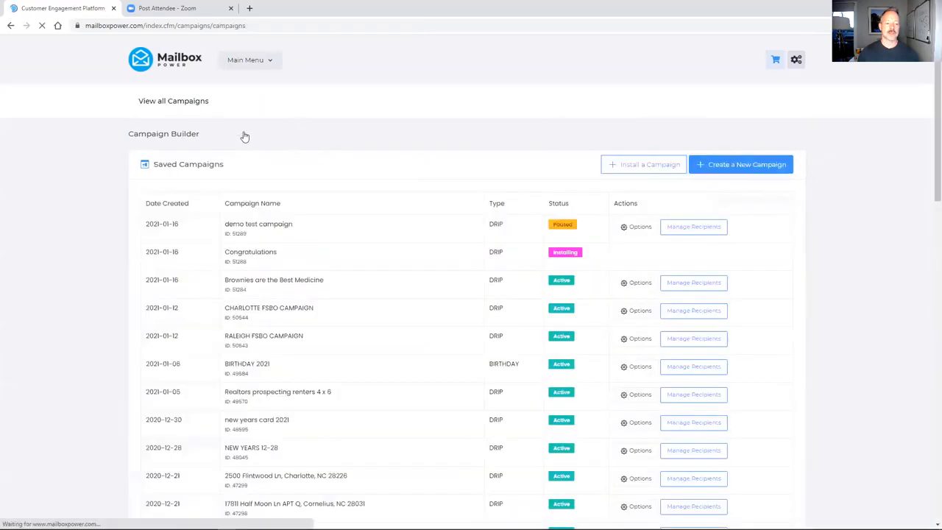
pyautogui.scroll(-1, 505, 152)
pyautogui.scroll(-4, 495, 153)
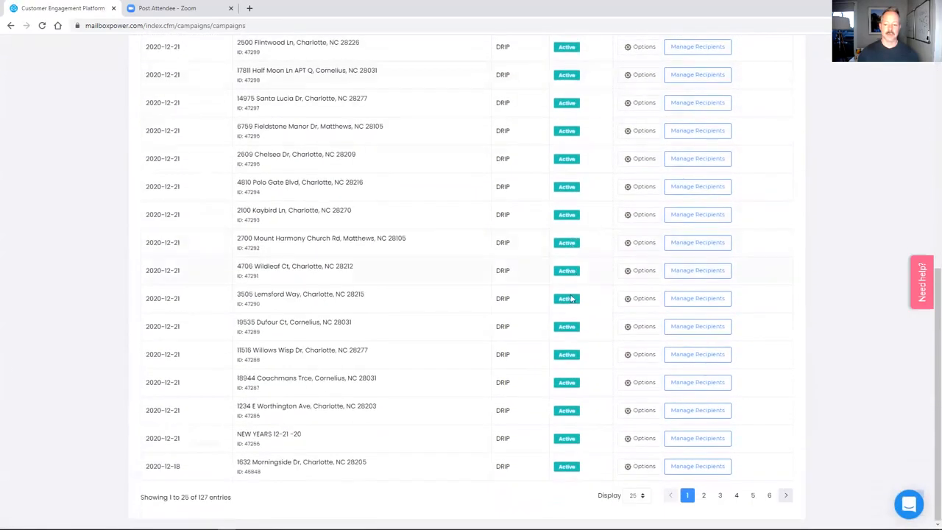
pyautogui.scroll(2, 553, 365)
pyautogui.scroll(4, 557, 322)
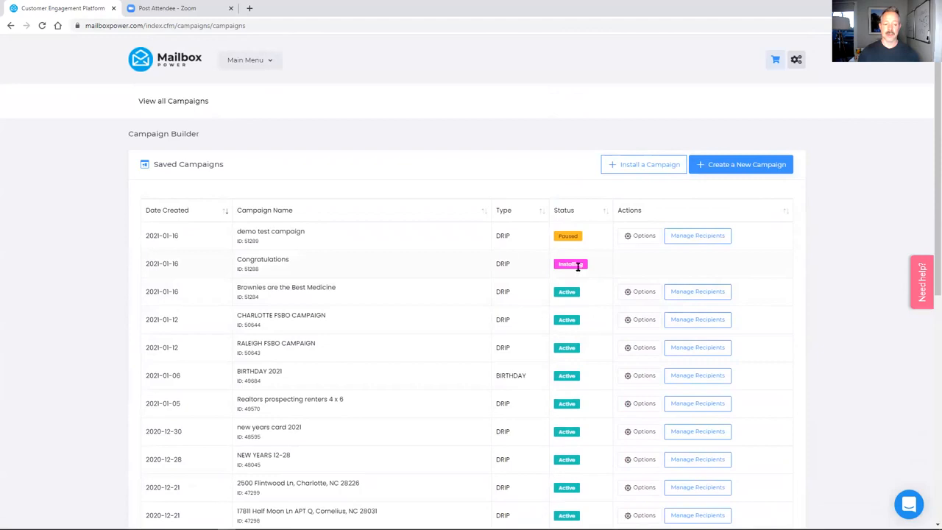
# - Reopen the demo test campaign for editing and start a new shipment named 2 with a send delay of 7 days
pyautogui.click(637, 236)
pyautogui.click(632, 260)
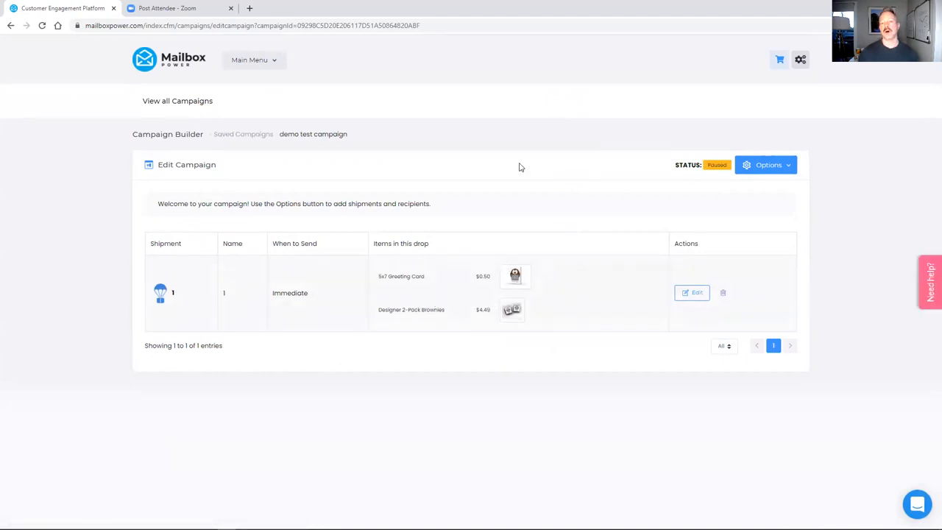
pyautogui.click(779, 167)
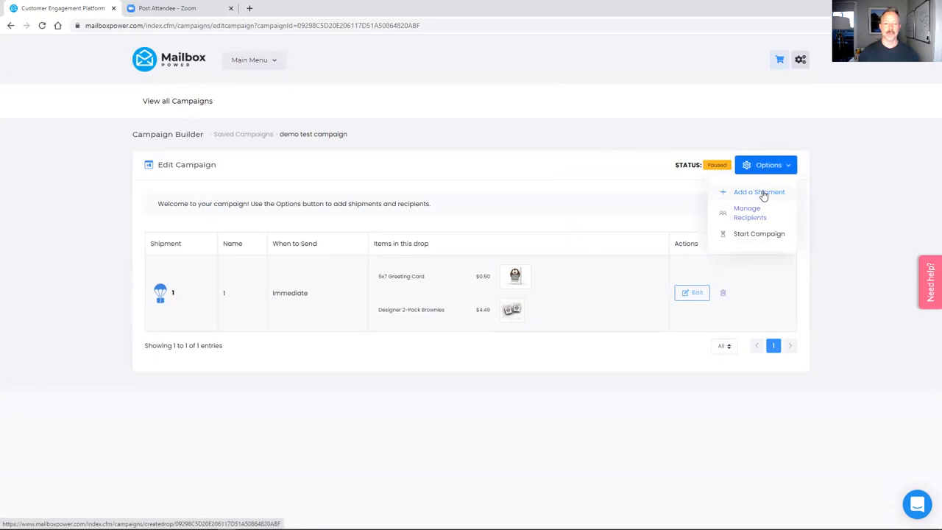
pyautogui.click(764, 194)
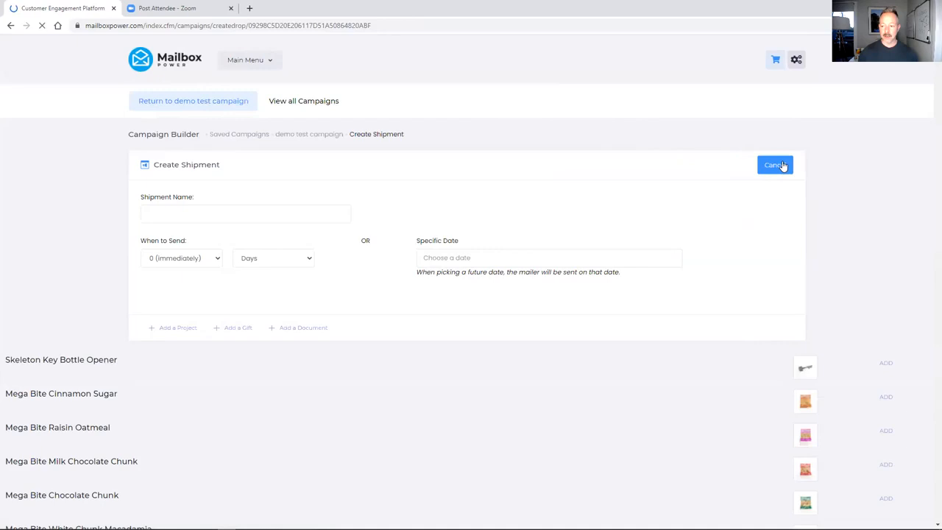
pyautogui.click(178, 212)
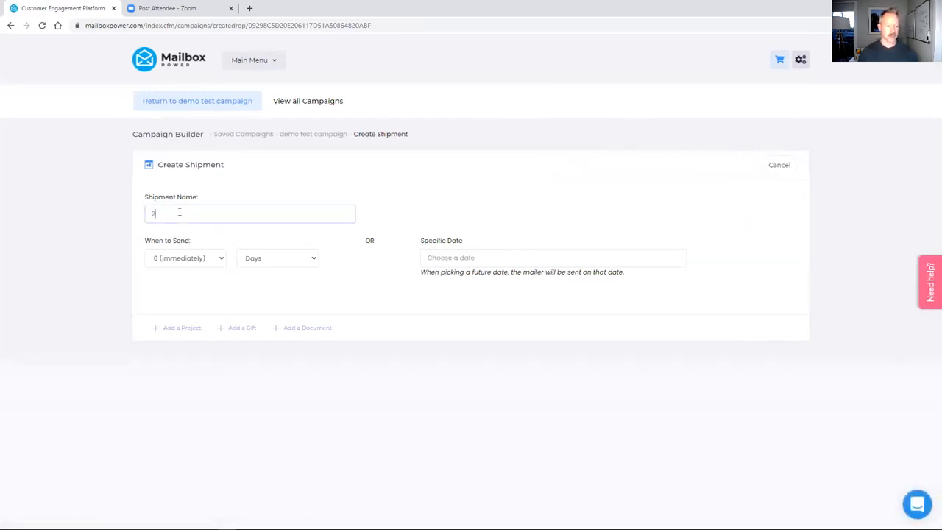
pyautogui.click(212, 259)
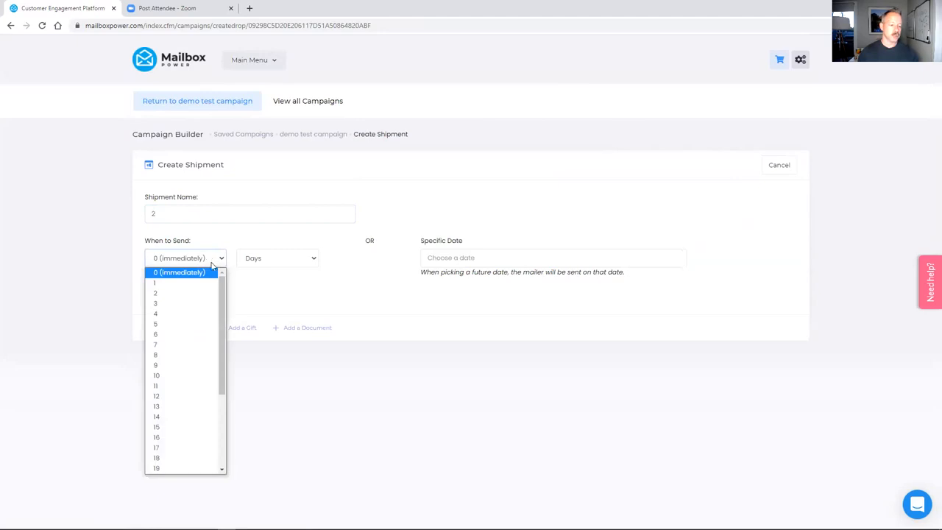
pyautogui.click(207, 344)
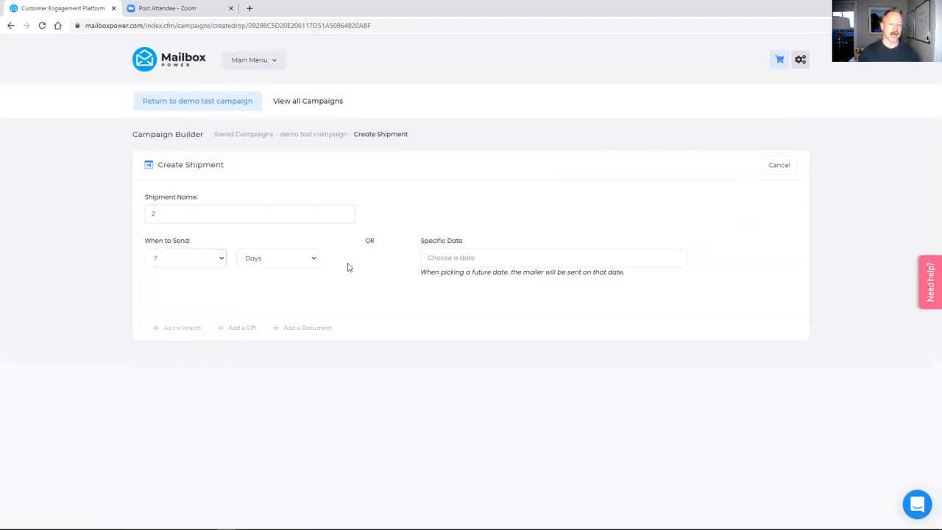
# - Search the saved projects for "thank", add Copy of Thank you Flowers to the shipment, and save it
pyautogui.click(182, 330)
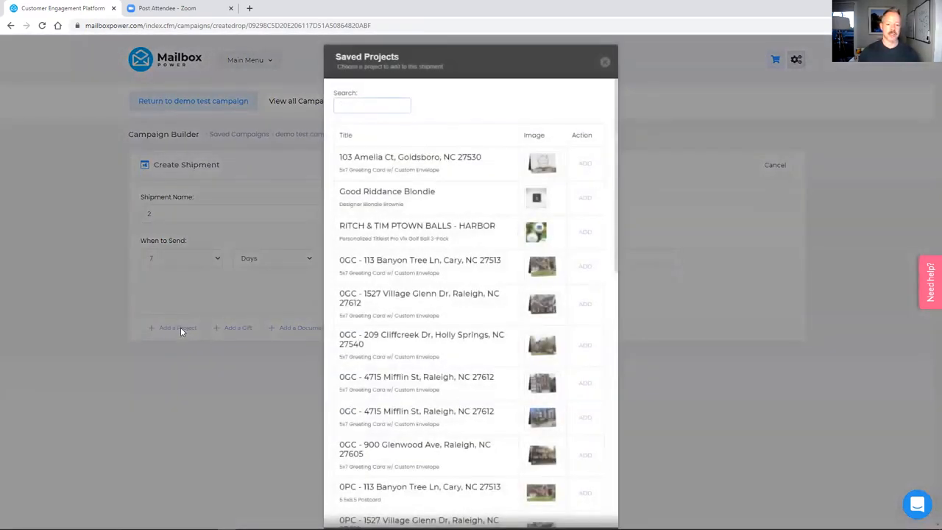
pyautogui.write('thank')
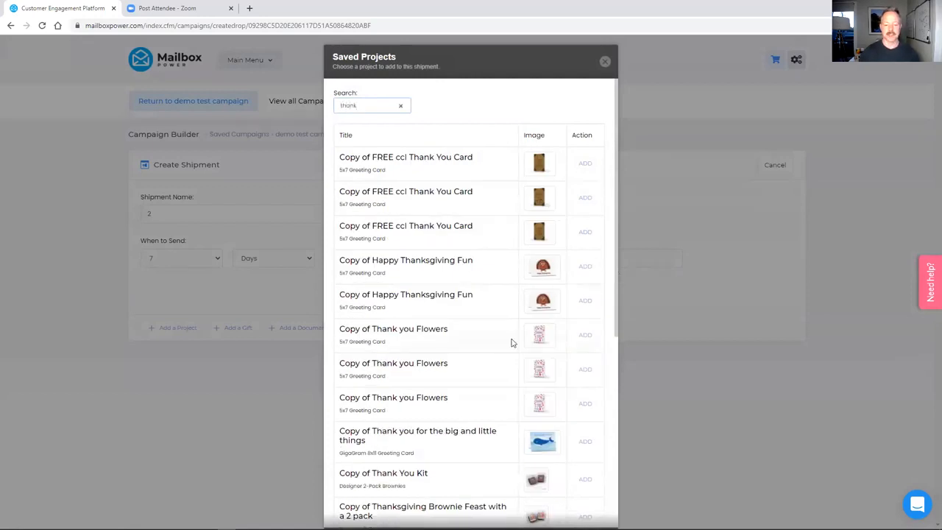
pyautogui.click(584, 336)
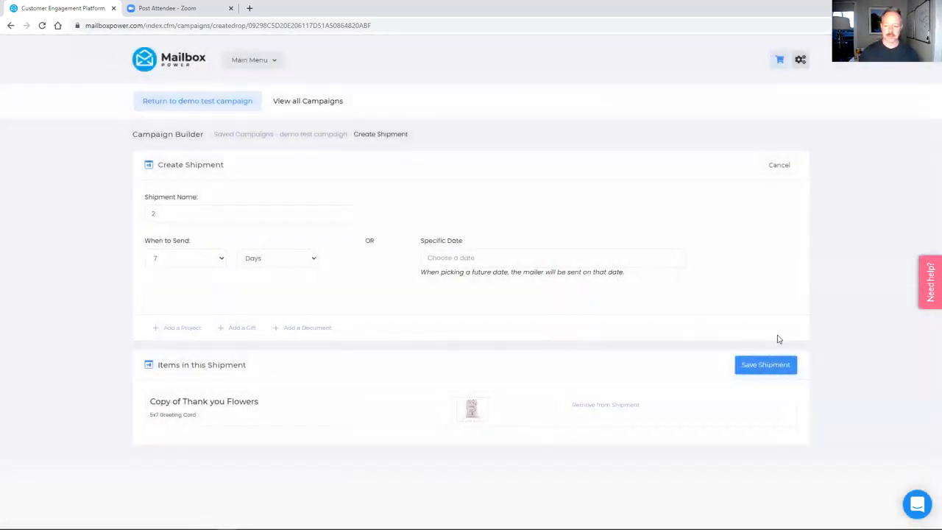
pyautogui.click(771, 365)
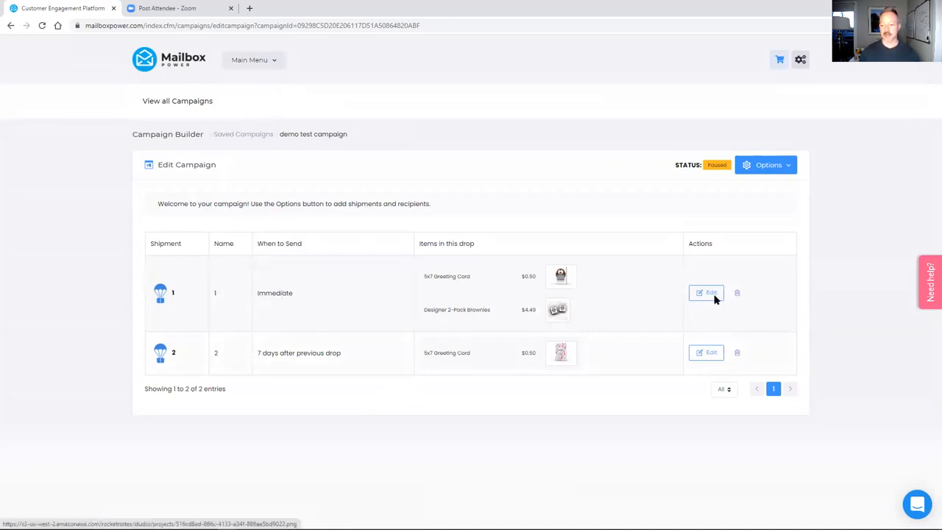
# - Start another shipment in the demo test campaign named 3, with a send delay of 3 Months (30 days)
pyautogui.click(766, 167)
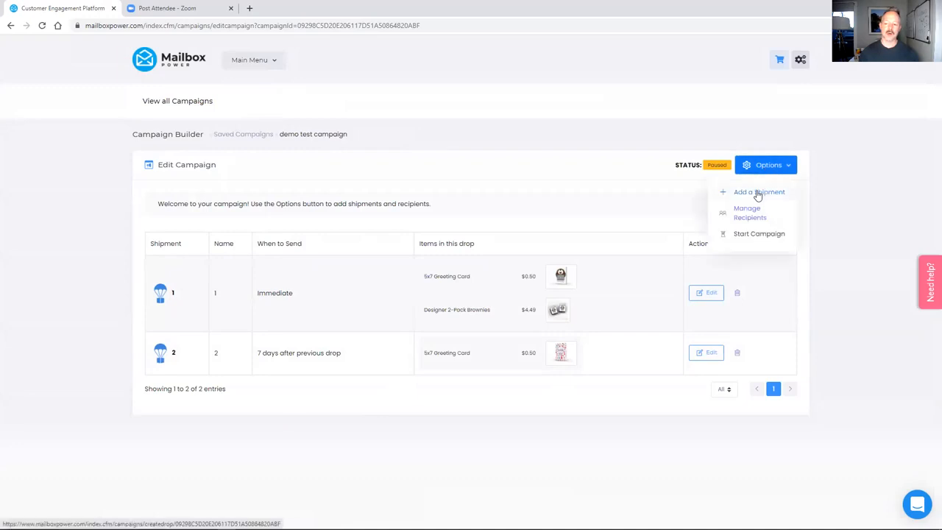
pyautogui.click(759, 192)
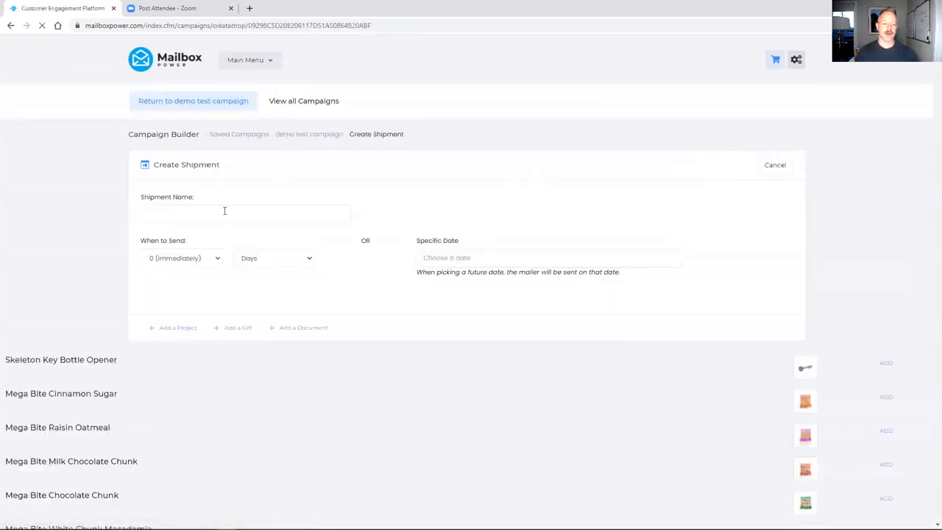
pyautogui.click(222, 212)
pyautogui.write('3')
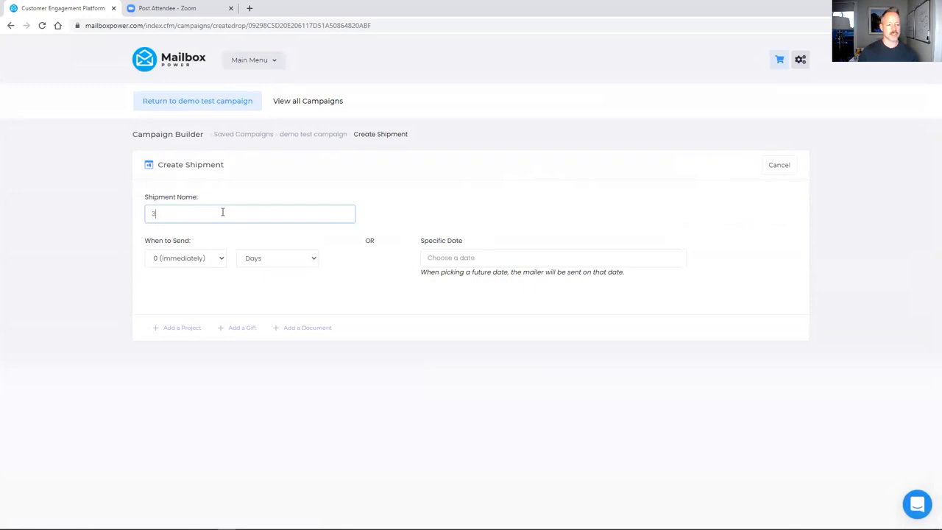
pyautogui.click(217, 260)
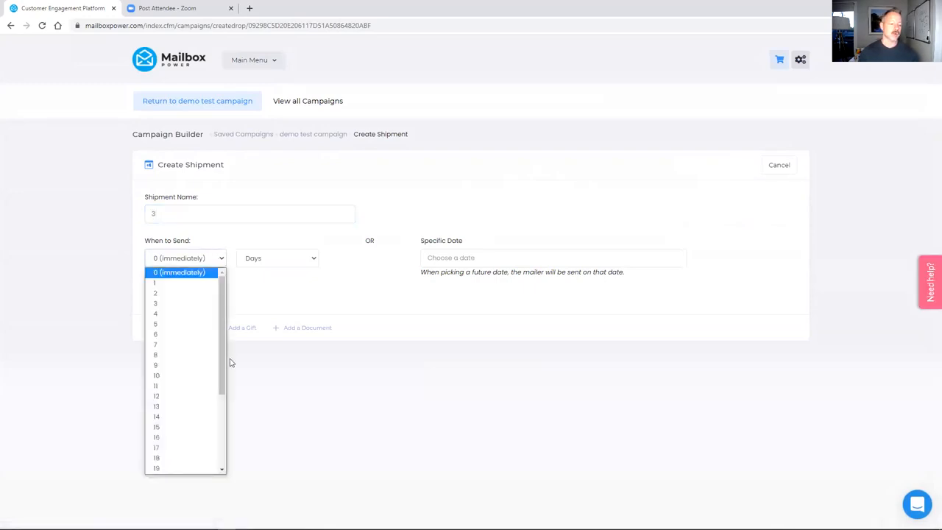
pyautogui.click(190, 303)
pyautogui.click(305, 257)
pyautogui.click(287, 293)
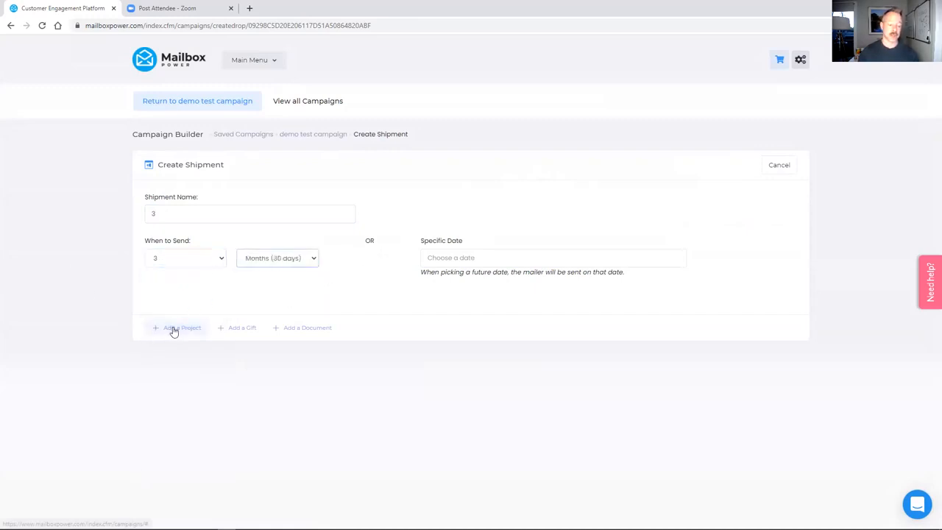
# - Browse the gift choices, add Chocolate Pretzels to shipment 3, and save the shipment
pyautogui.click(238, 331)
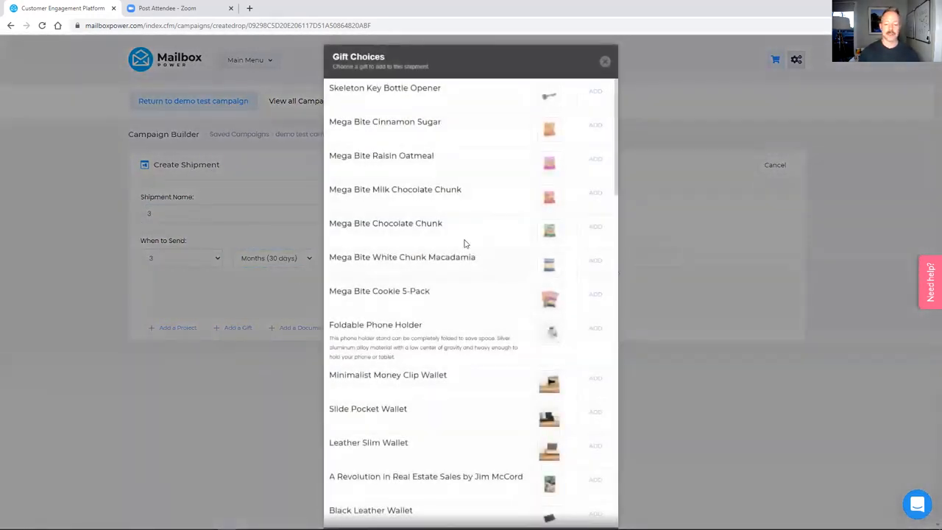
pyautogui.scroll(-7, 505, 153)
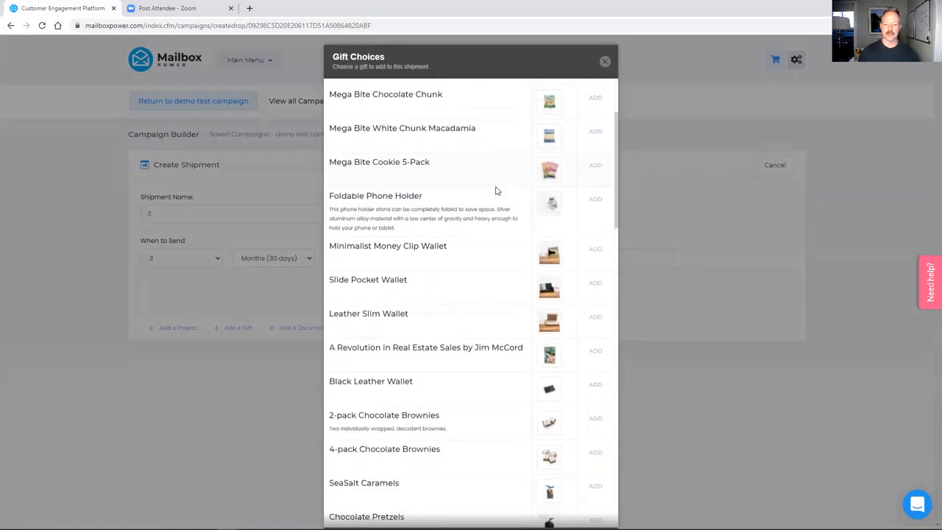
pyautogui.scroll(-1, 493, 211)
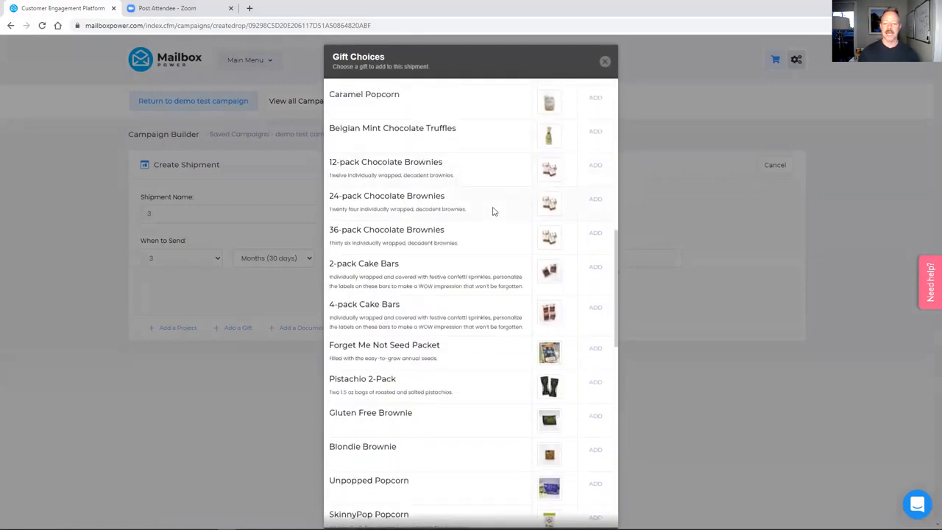
pyautogui.scroll(3, 495, 191)
pyautogui.click(595, 226)
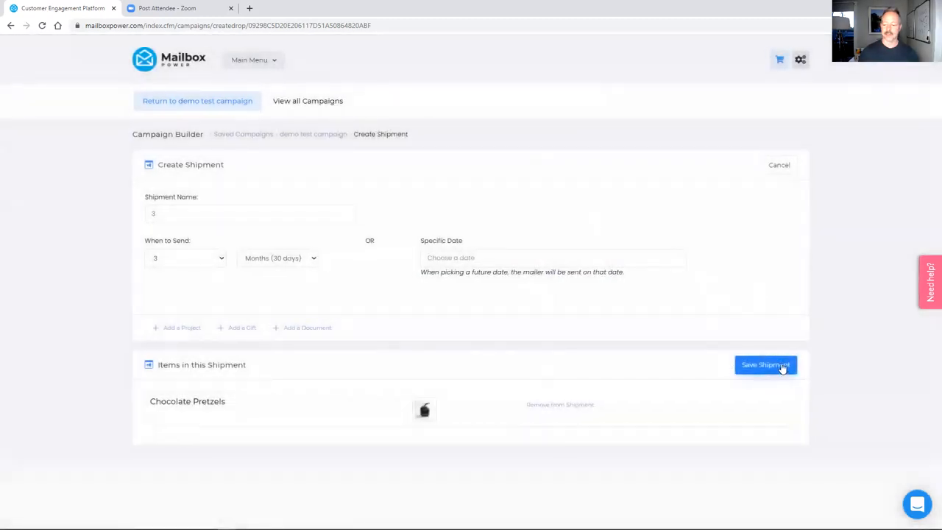
pyautogui.click(778, 365)
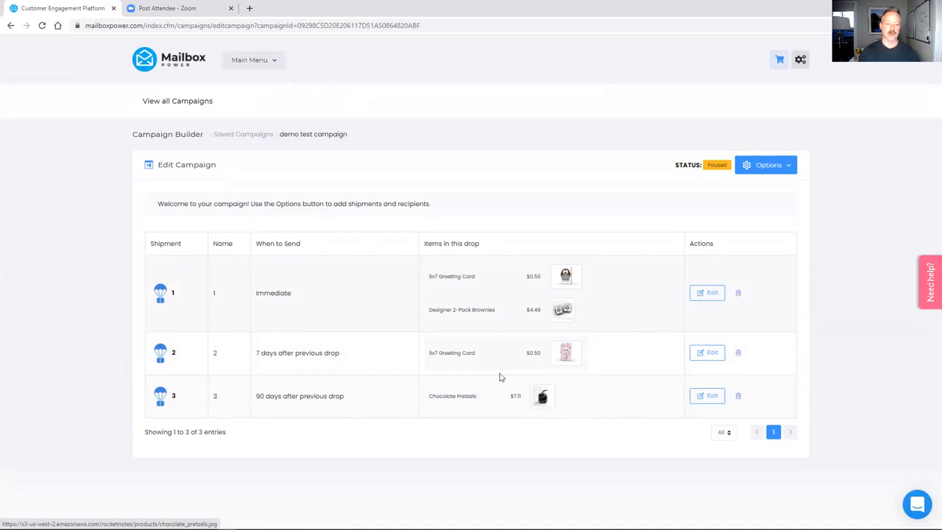
# - Return to the saved campaigns, refresh the list, and view the enrolled recipients of the Congratulations campaign
pyautogui.click(264, 139)
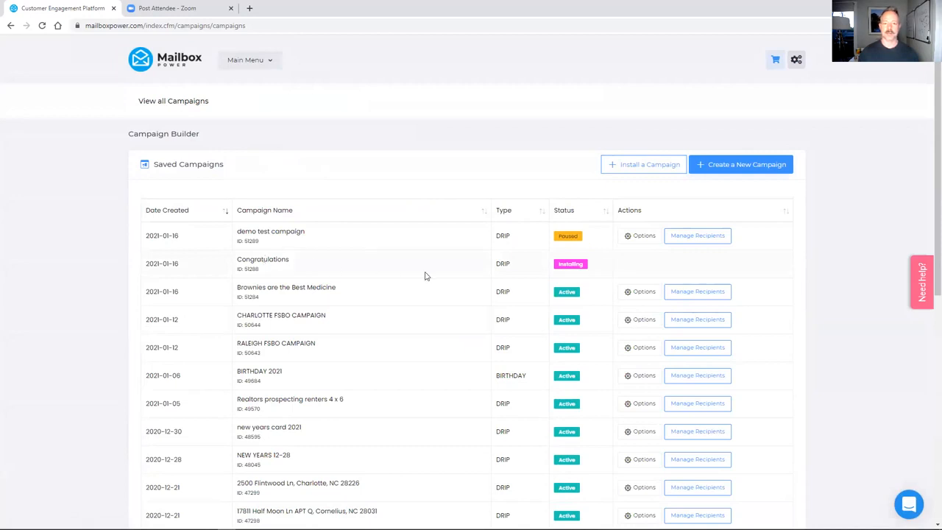
pyautogui.click(41, 26)
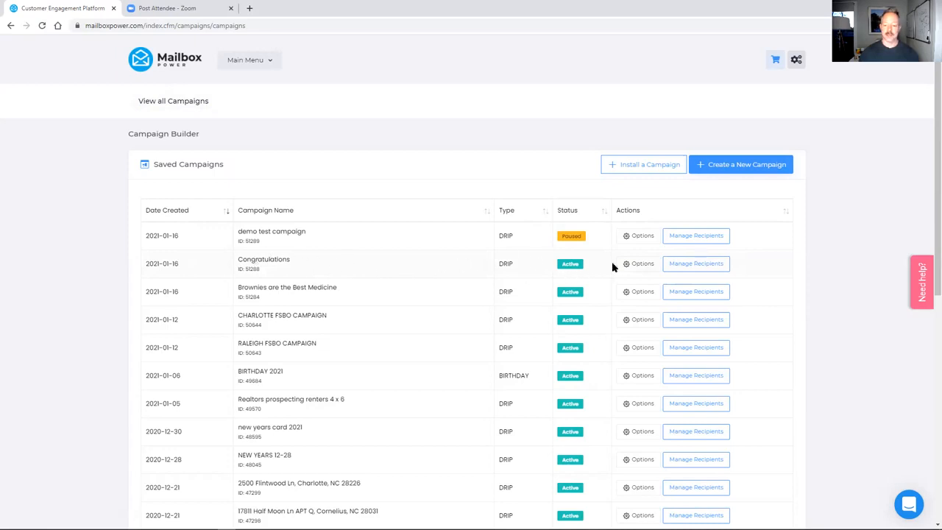
pyautogui.click(696, 265)
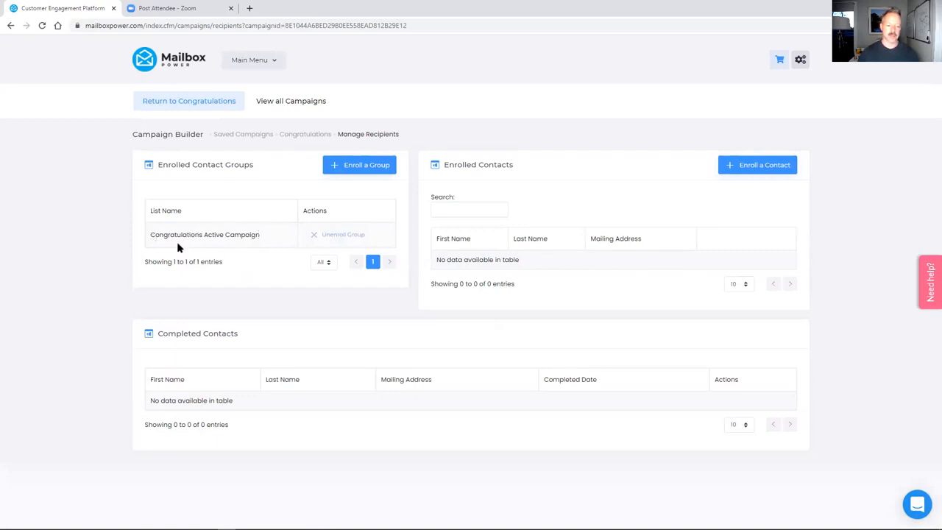
# - Find the Congratulations Active Campaign group in the Address Book and view its contacts
pyautogui.click(252, 60)
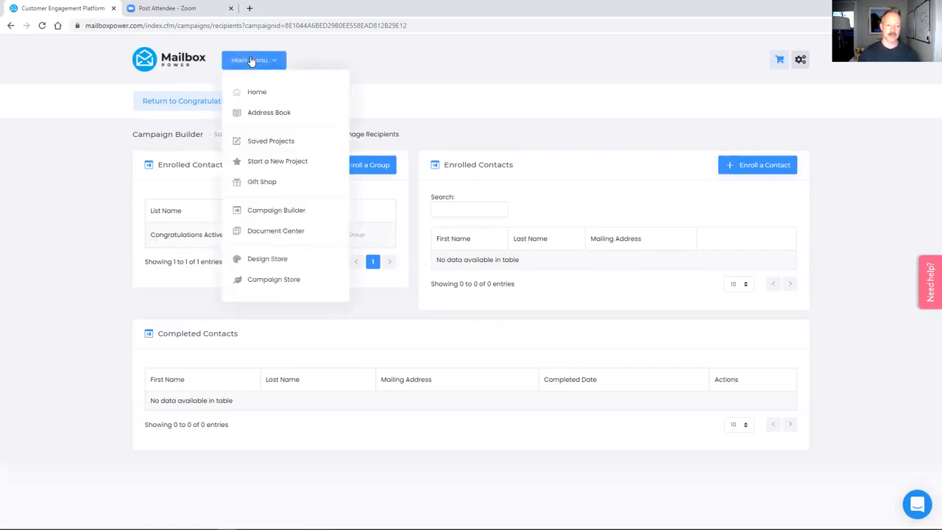
pyautogui.click(259, 114)
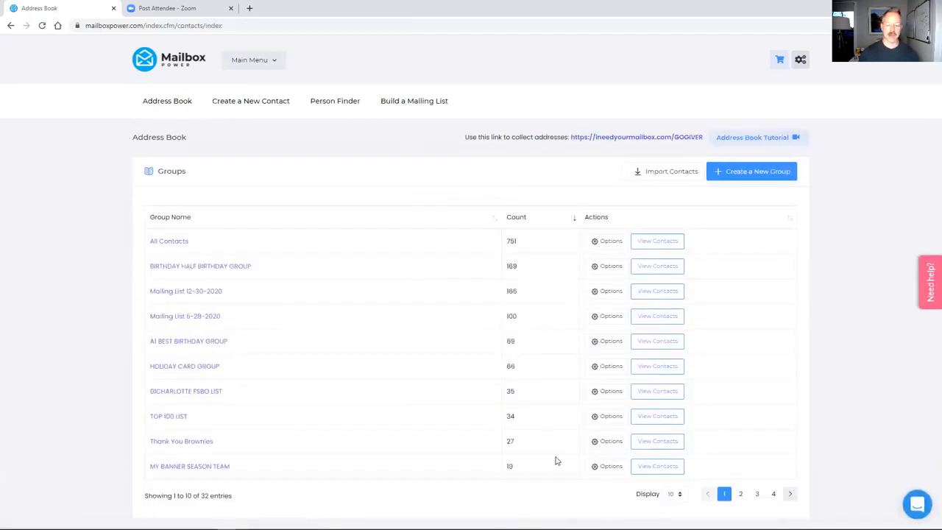
pyautogui.click(773, 494)
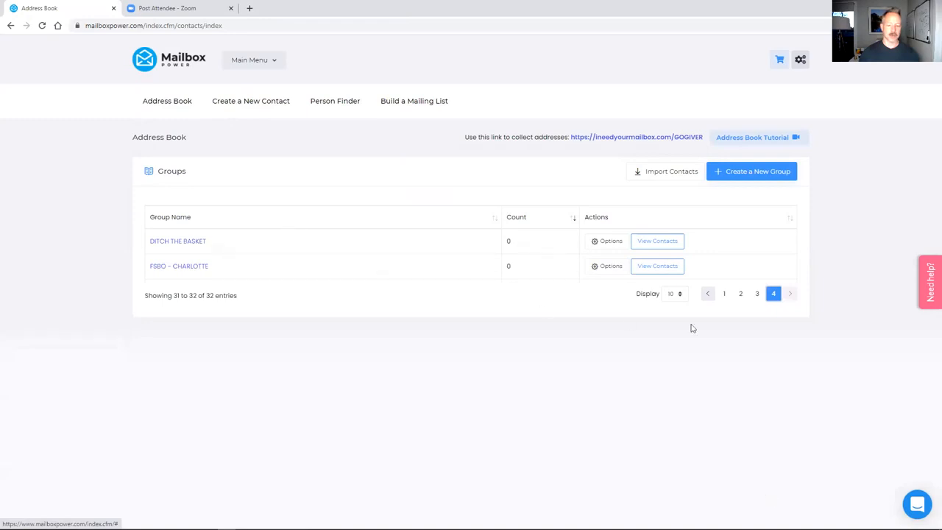
pyautogui.click(758, 295)
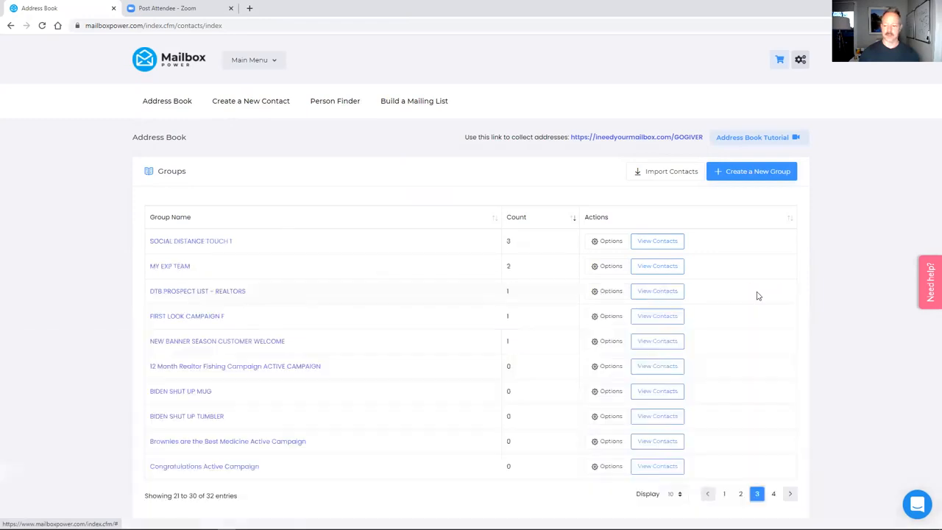
pyautogui.click(228, 468)
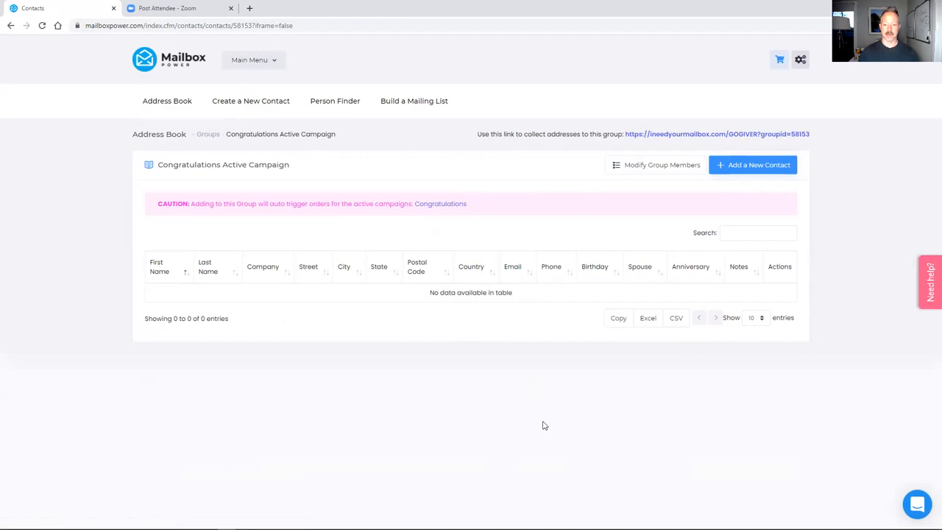
# - Leave the contact group, go to the dashboard, and examine the calendar of upcoming birthdays, anniversaries and events
pyautogui.click(207, 137)
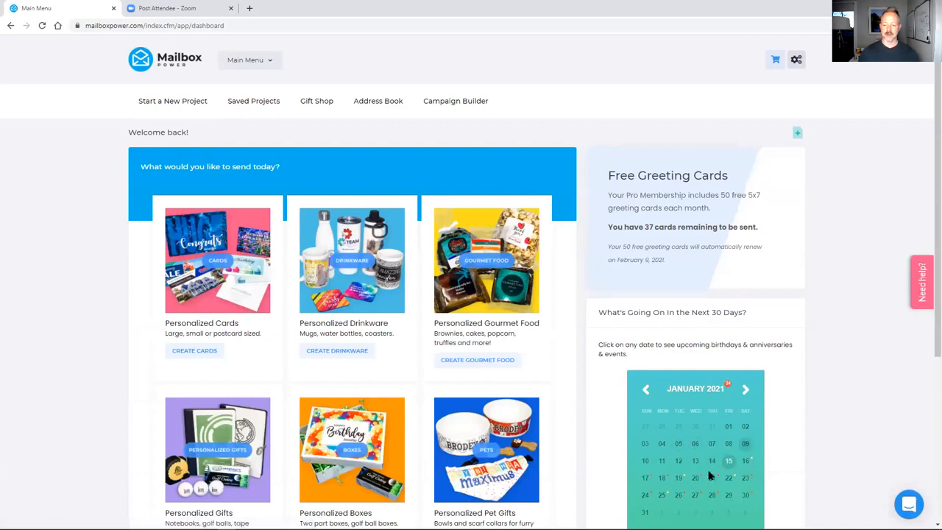
pyautogui.scroll(-1, 729, 393)
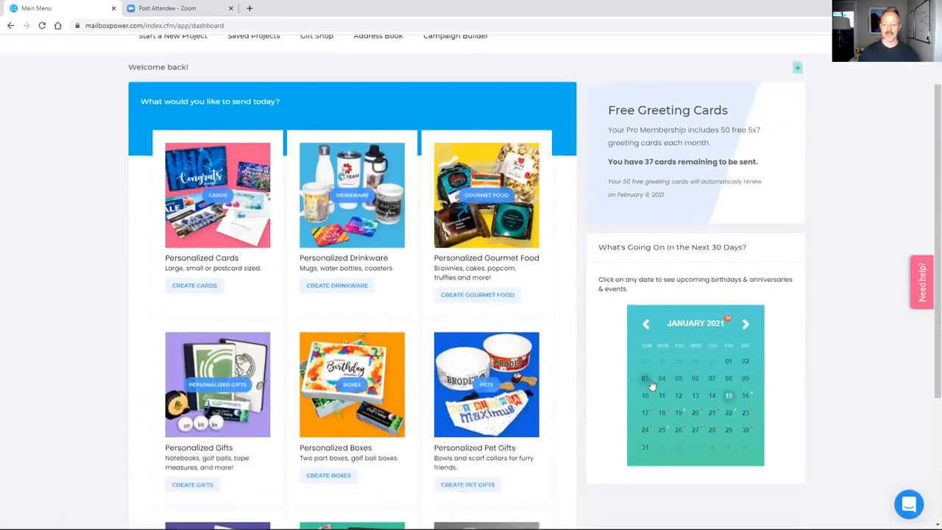